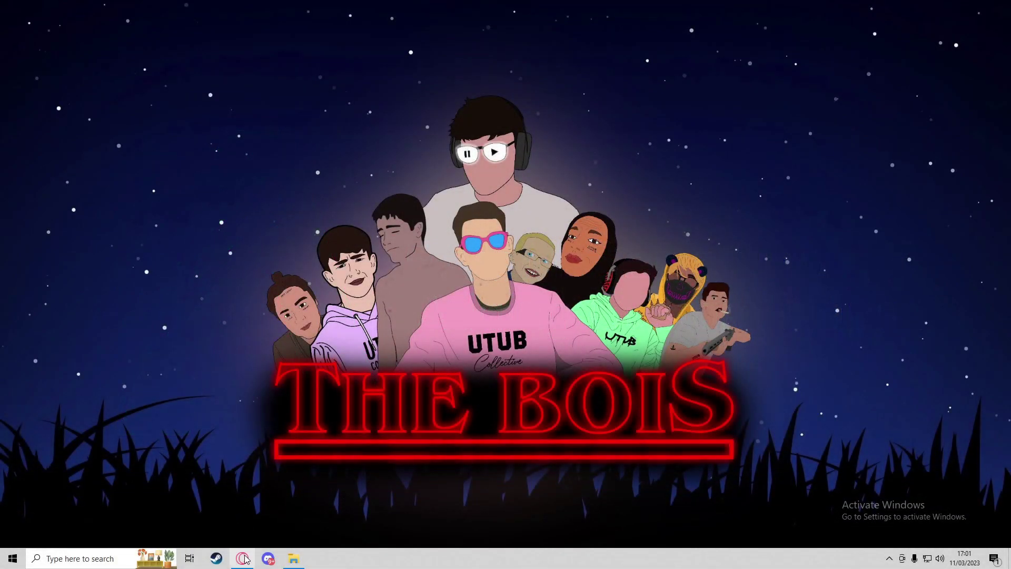
Step: Switch to the Opera browser and examine the Car Dealer Update (YMAP) mod page and its preview images
left_click(242, 558)
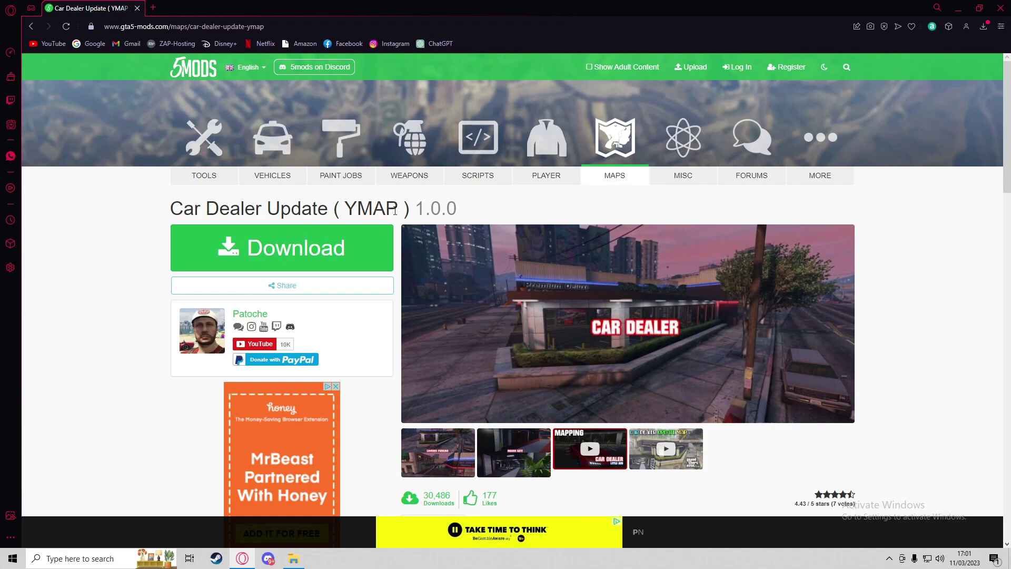
scroll(700, 469, "down", 3)
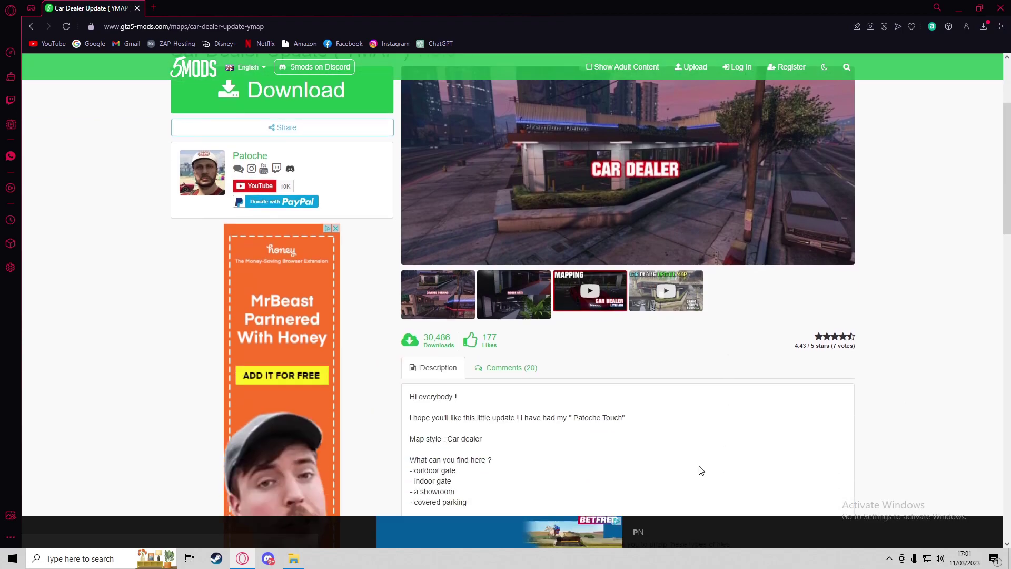
scroll(349, 318, "up", 3)
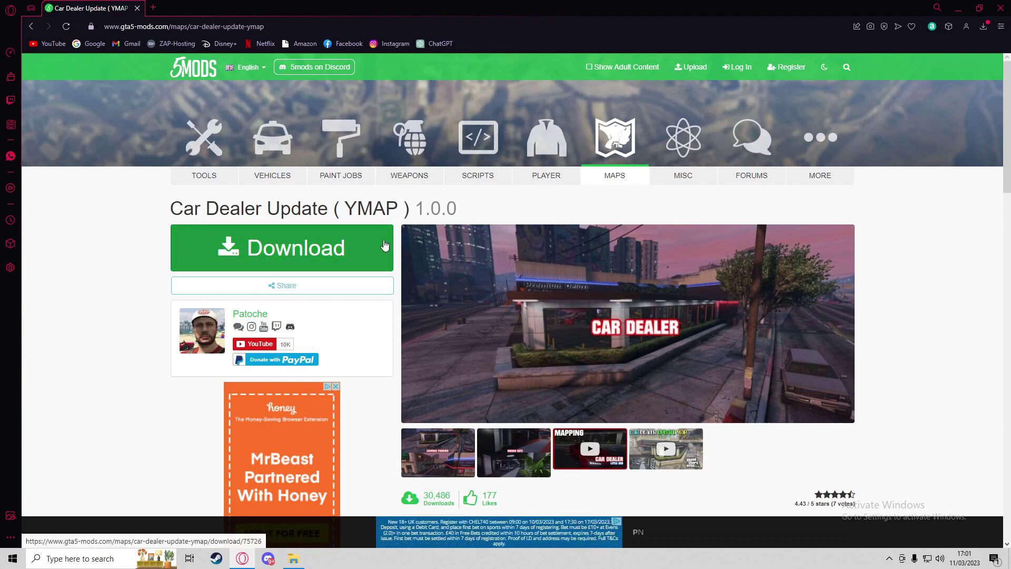
left_click_drag(167, 208, 397, 208)
left_click(553, 286)
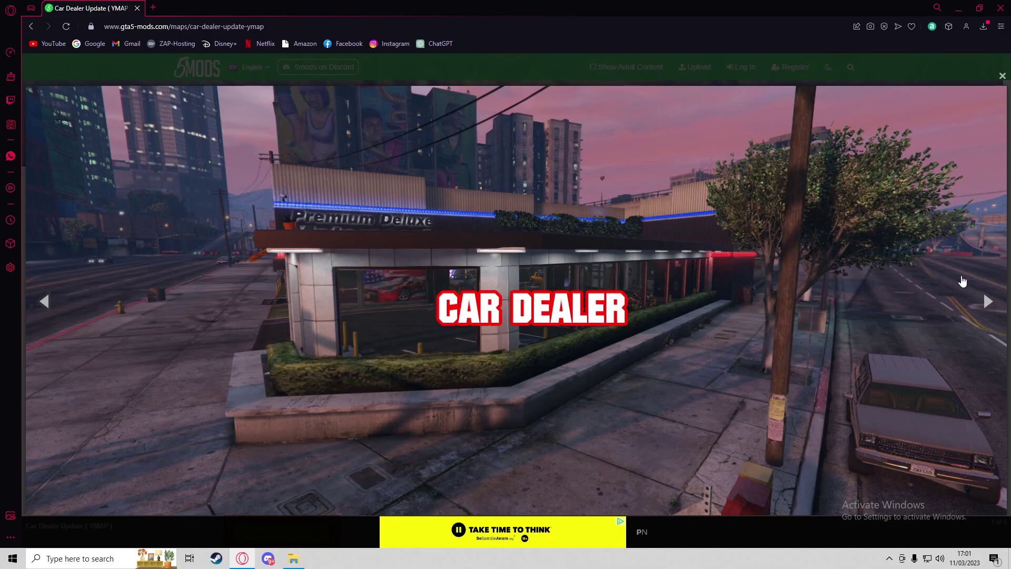
left_click(988, 300)
left_click(987, 300)
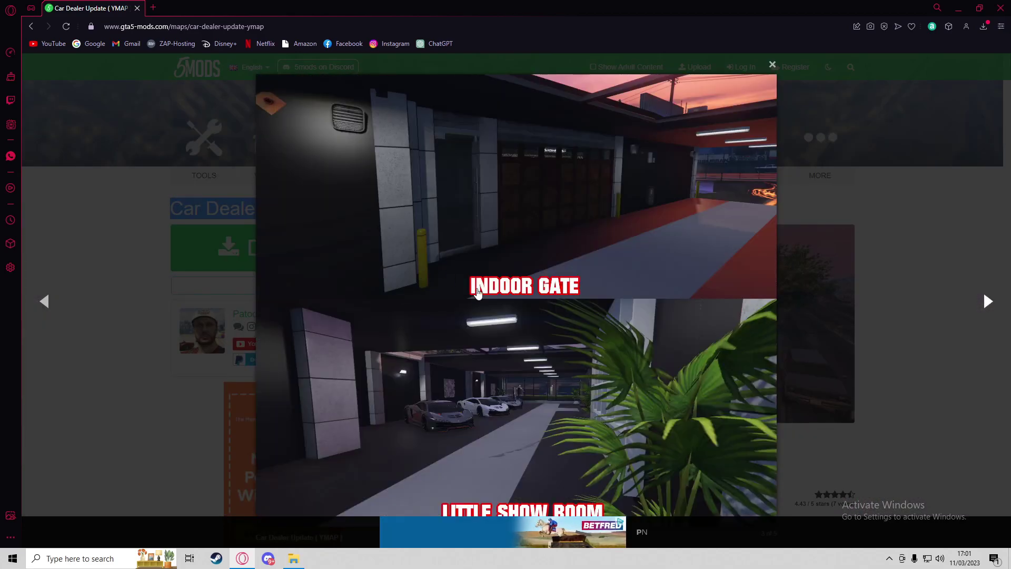
left_click(871, 204)
Step: Download the Car Dealer Update (YMAP) mod archive and minimize the browser
left_click(286, 264)
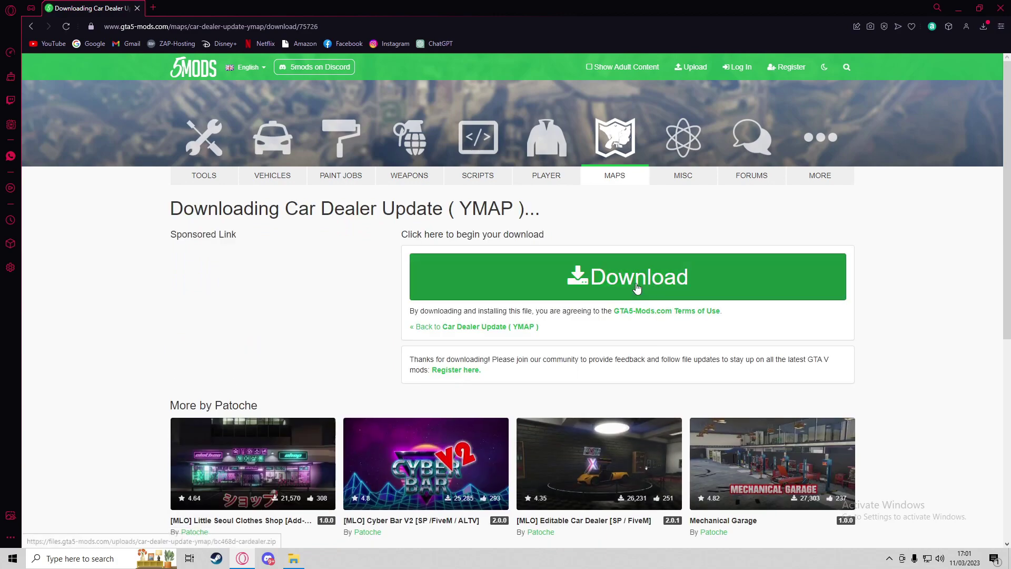
left_click(637, 289)
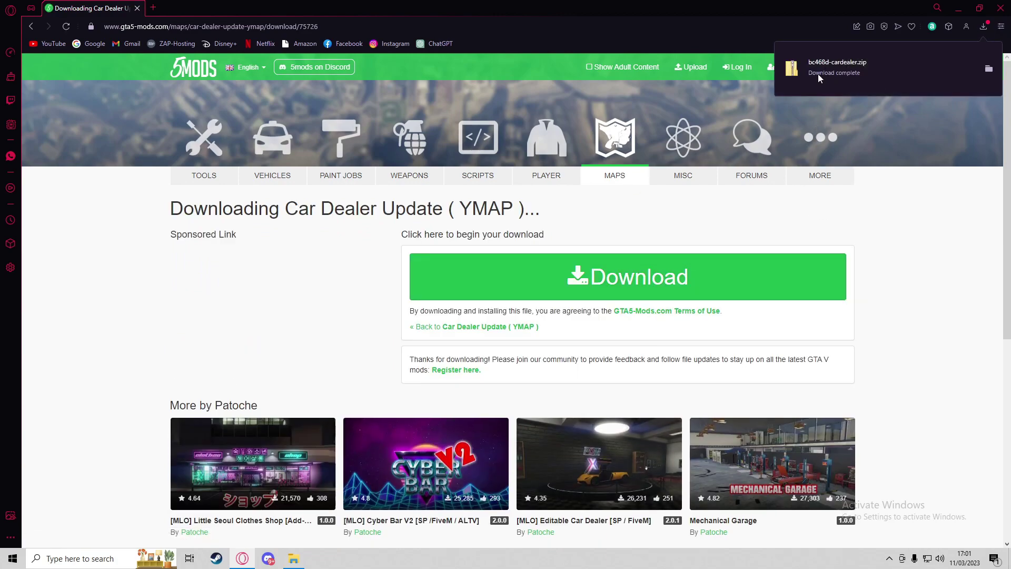
left_click(243, 558)
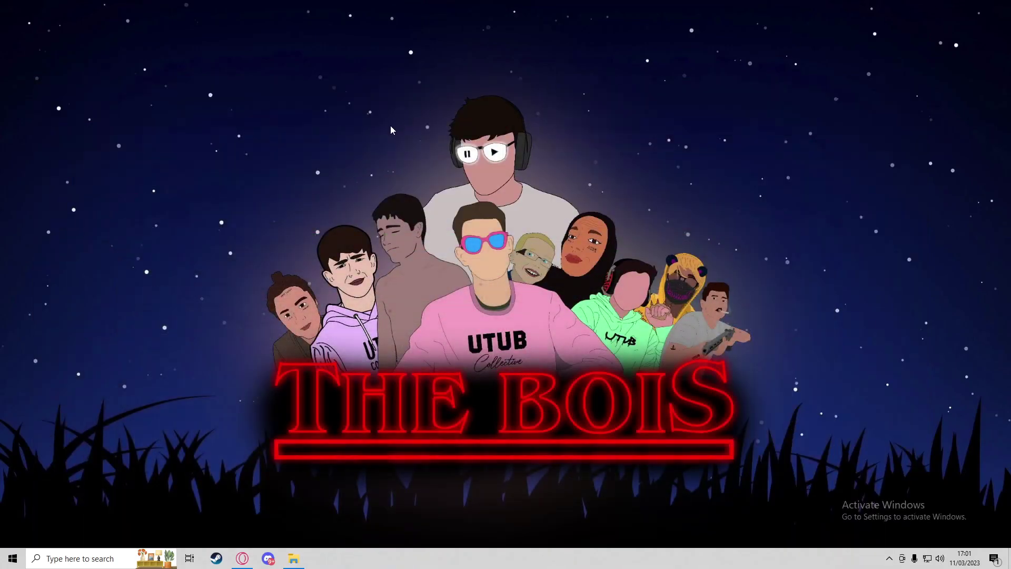
Step: In File Explorer, move bc468d-cardealer.zip from Downloads into C:\FiveM\cfx-server-data\resources and open that folder
left_click(293, 558)
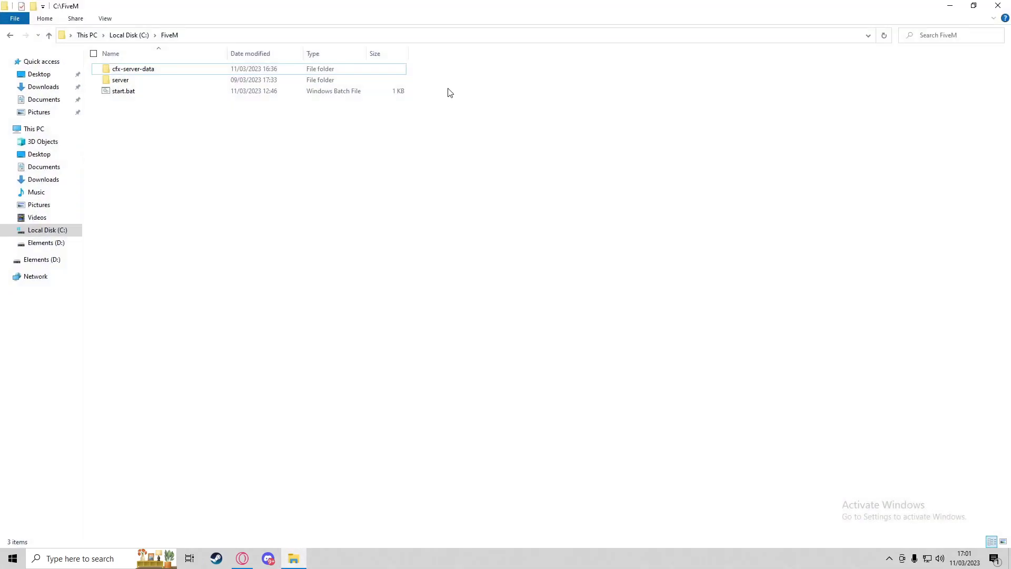
left_click(53, 178)
left_click(124, 88)
left_click_drag(124, 89, 37, 265)
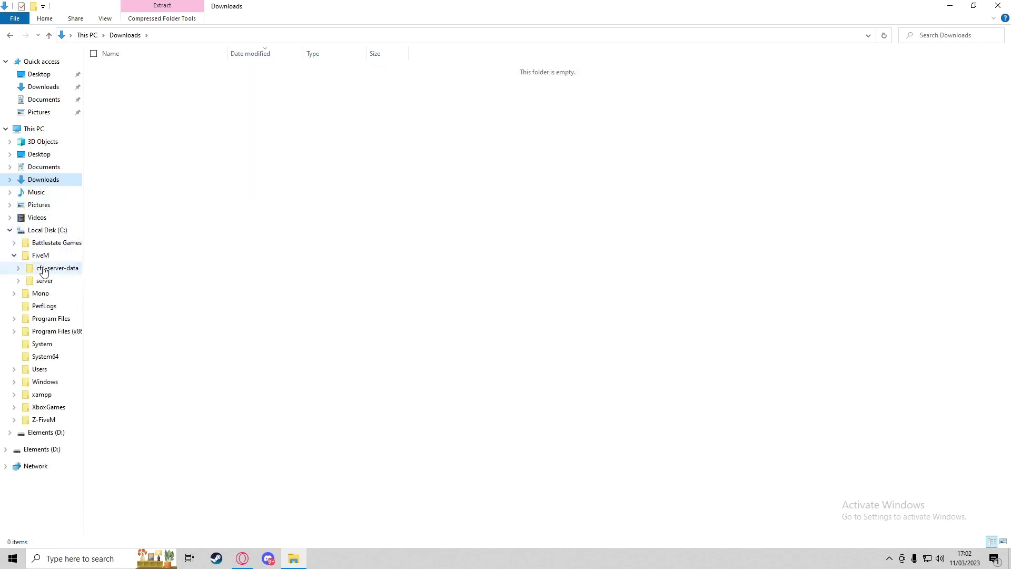
left_click(57, 268)
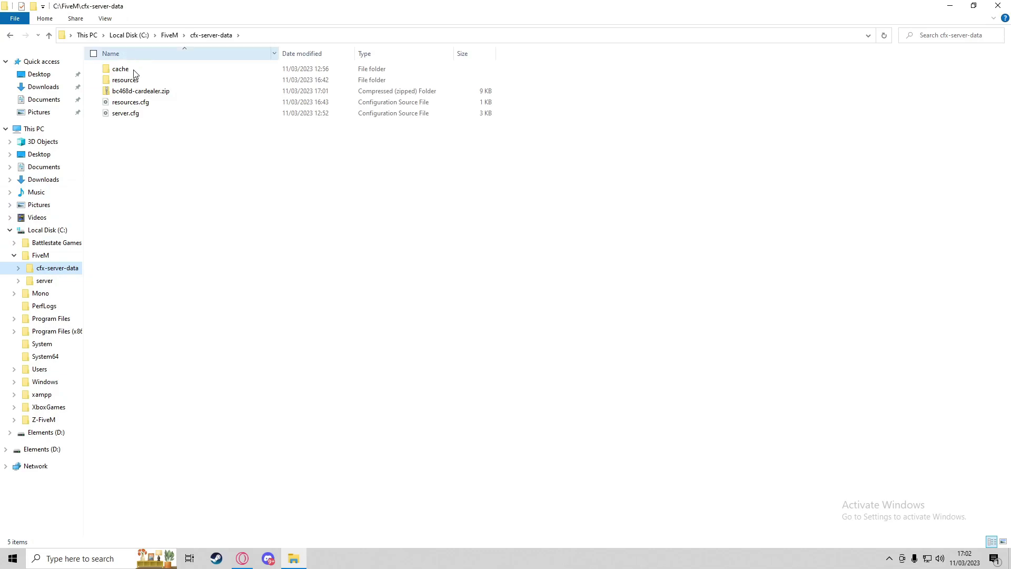
left_click_drag(132, 91, 142, 86)
double_click(141, 82)
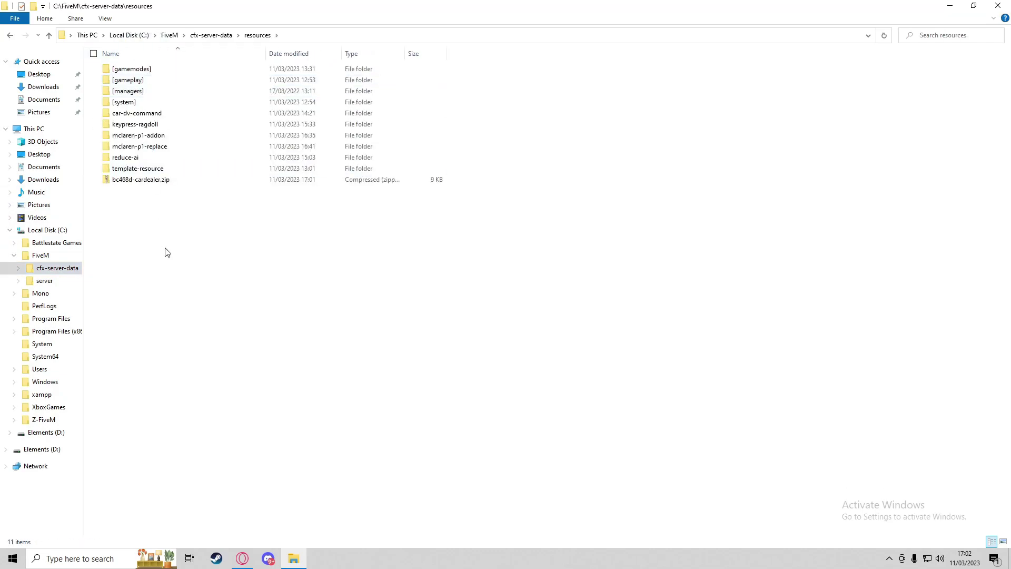
Step: Duplicate the template-resource folder and rename the copy cardealer-map
right_click(149, 229)
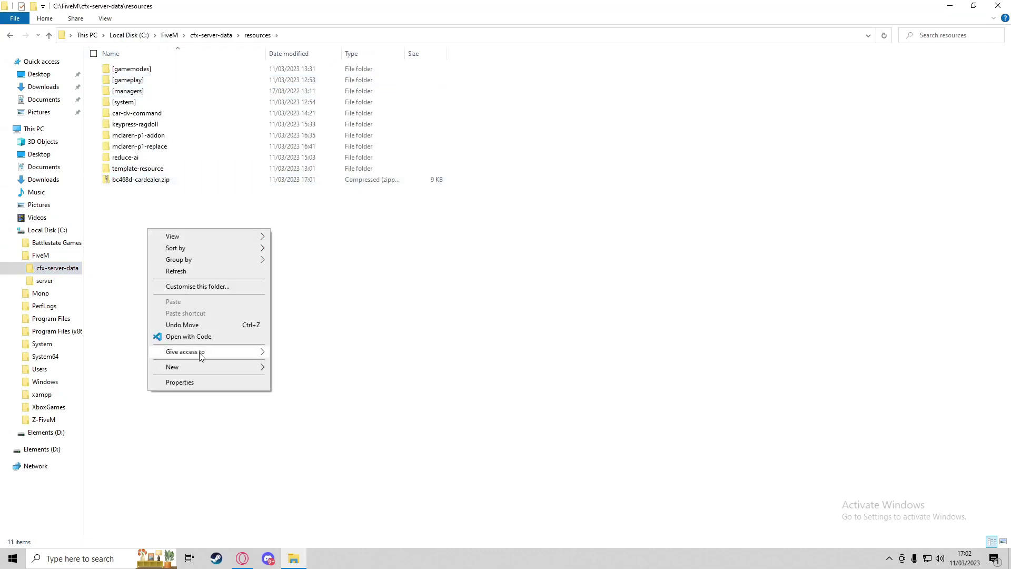
left_click(192, 170)
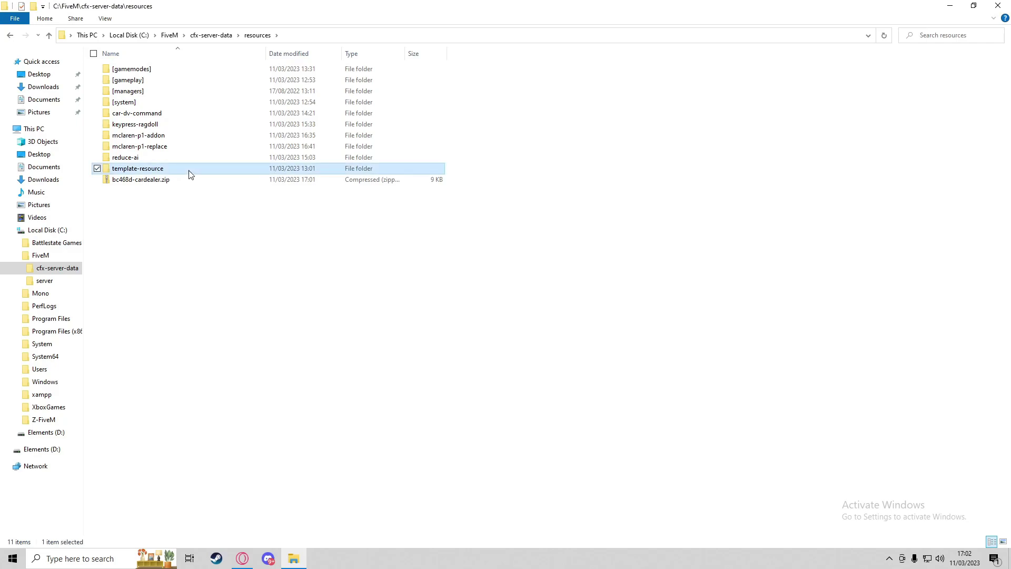
key("ctrl+c")
key("ctrl+v")
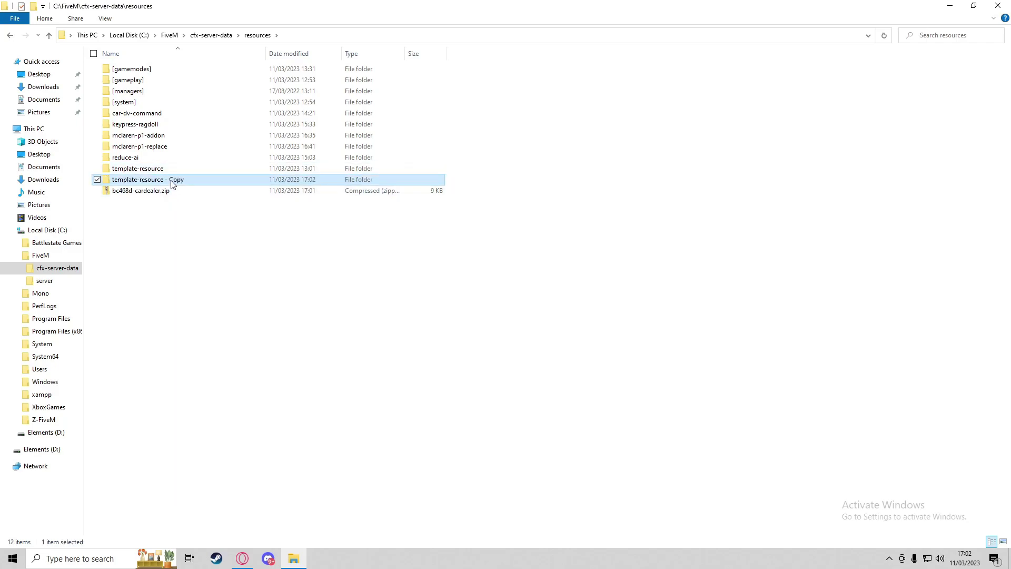
key("F2")
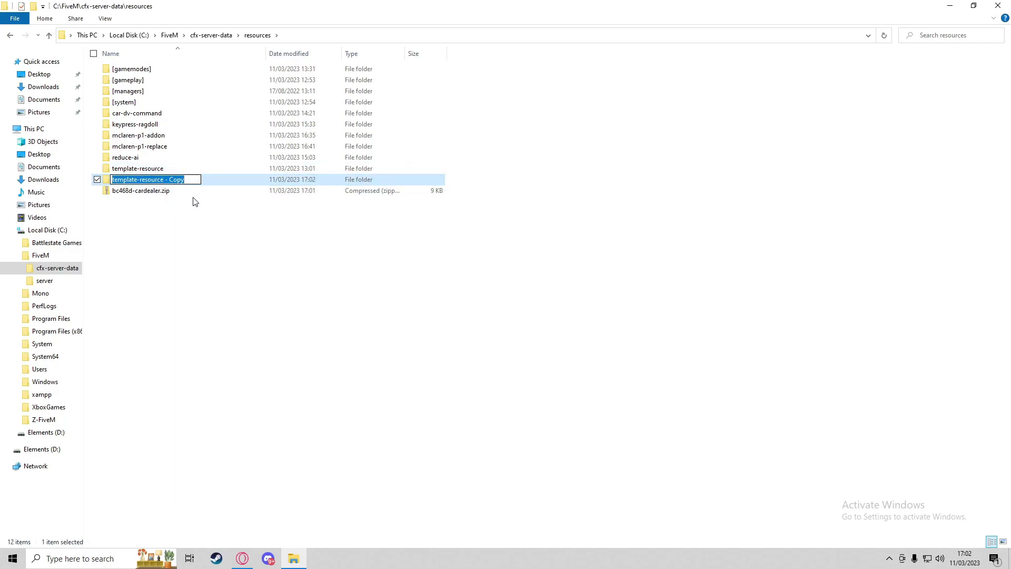
type("carde")
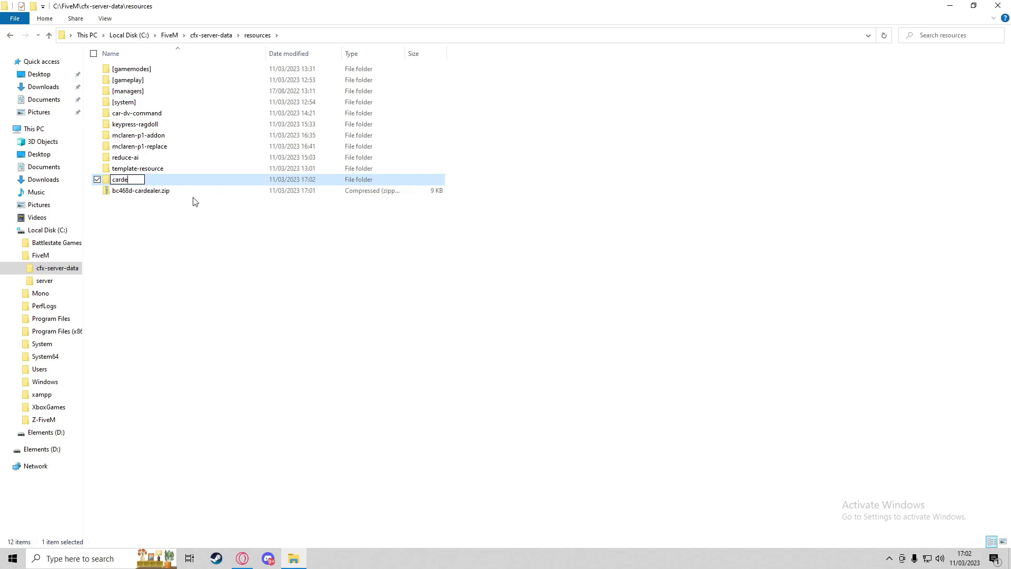
type("aler-map")
key("Return")
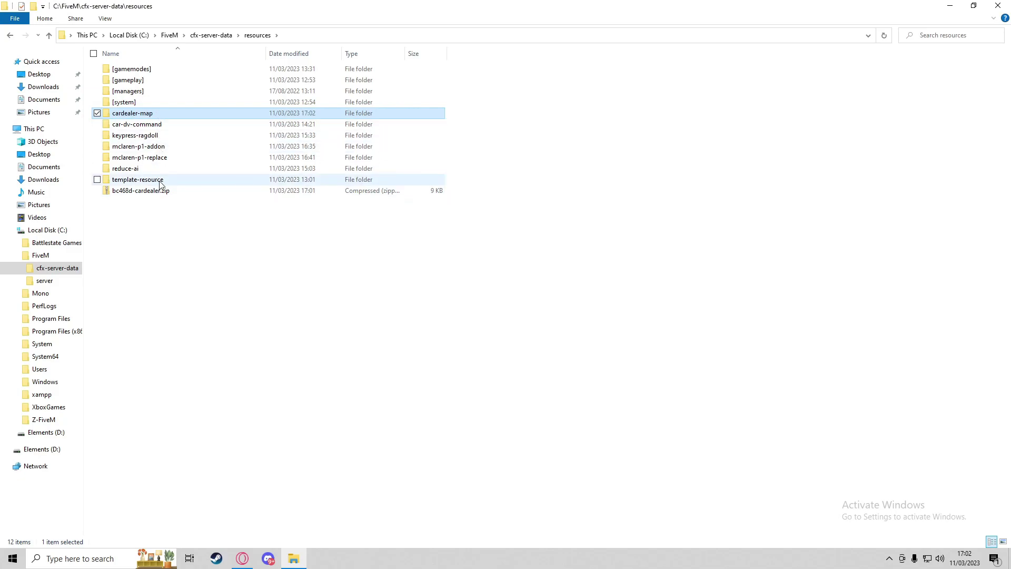
Step: Move bc468d-cardealer.zip into the cardealer-map folder and delete server.lua and client.lua there
left_click_drag(152, 191, 159, 115)
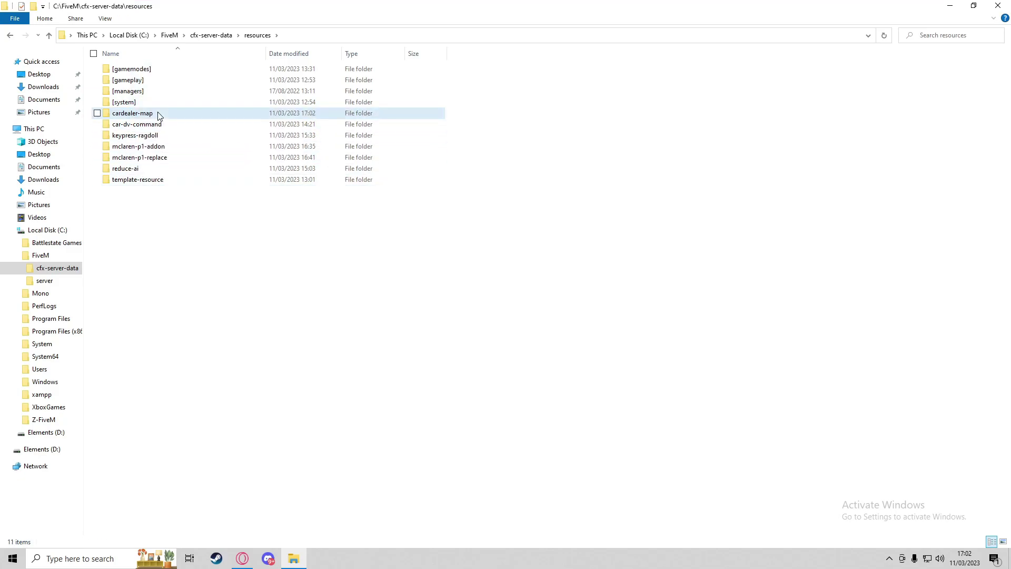
double_click(158, 116)
left_click(146, 105)
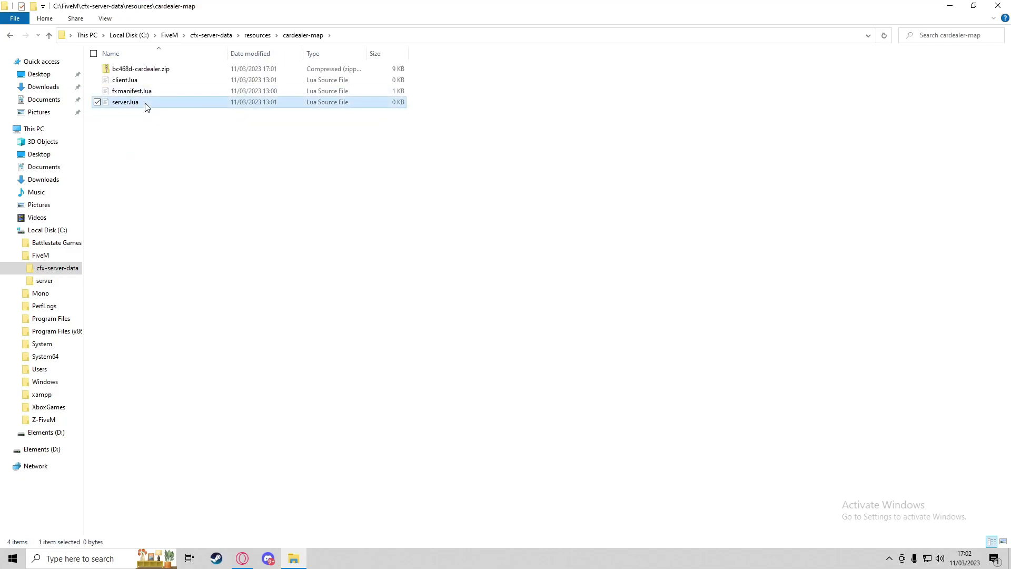
key("Delete")
left_click(138, 81)
key("Delete")
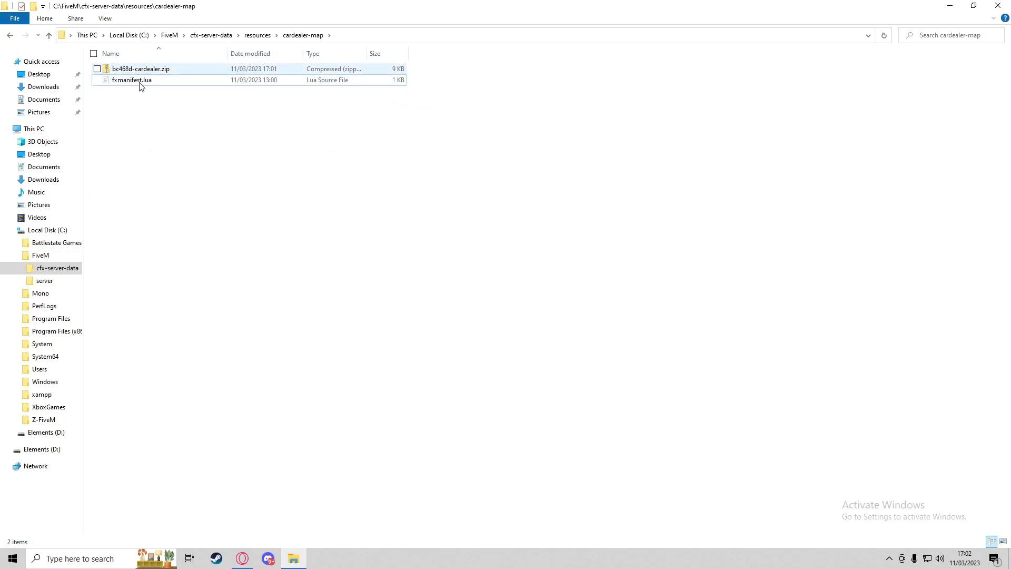
Step: Create a new folder named stream inside cardealer-map
right_click(152, 123)
mouse_move(183, 262)
left_click(318, 267)
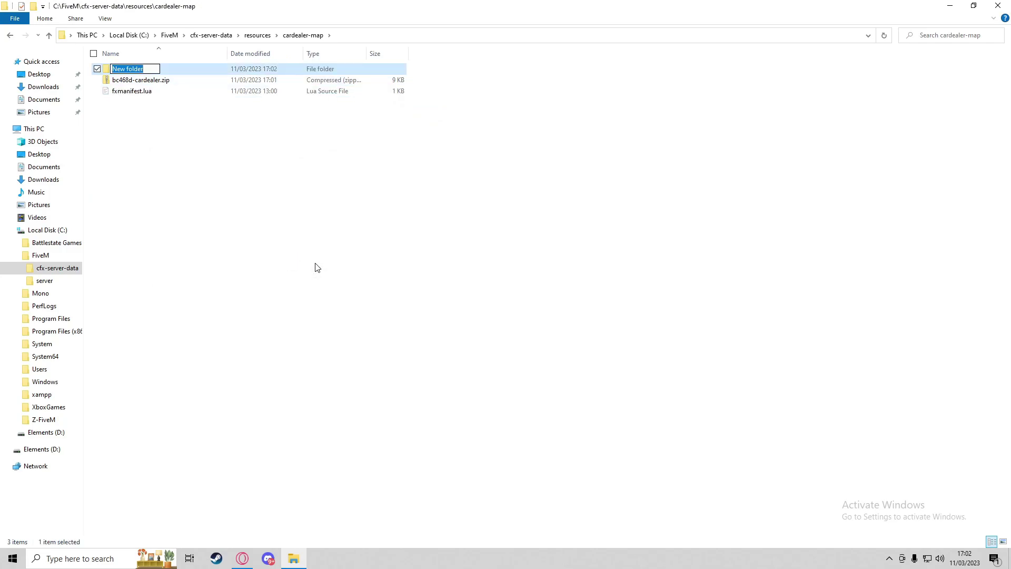
type("stream")
key("Return")
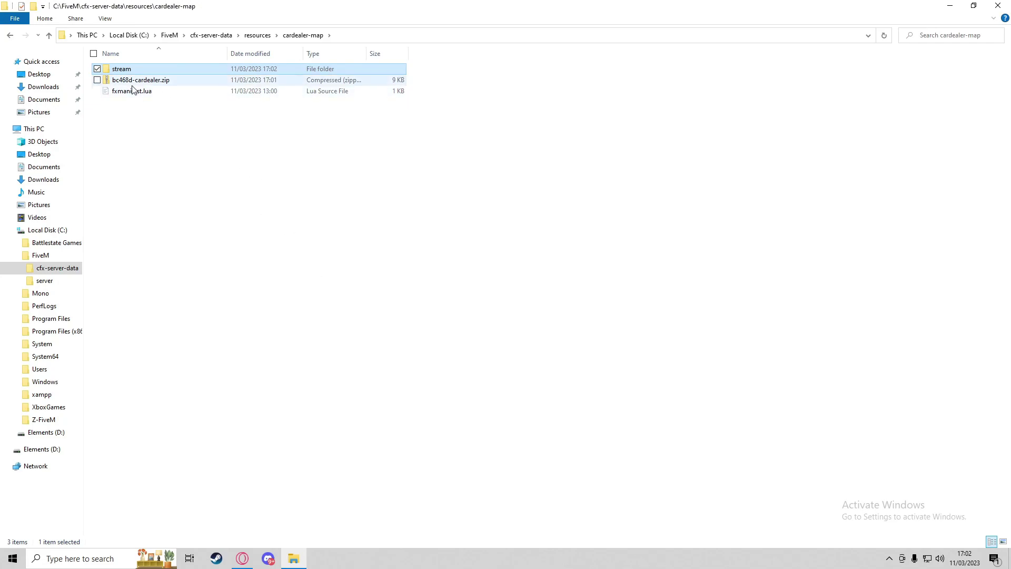
Step: Move bc468d-cardealer.zip into the stream folder and extract its contents directly there with 7-Zip
left_click_drag(146, 86, 134, 68)
double_click(134, 69)
right_click(136, 69)
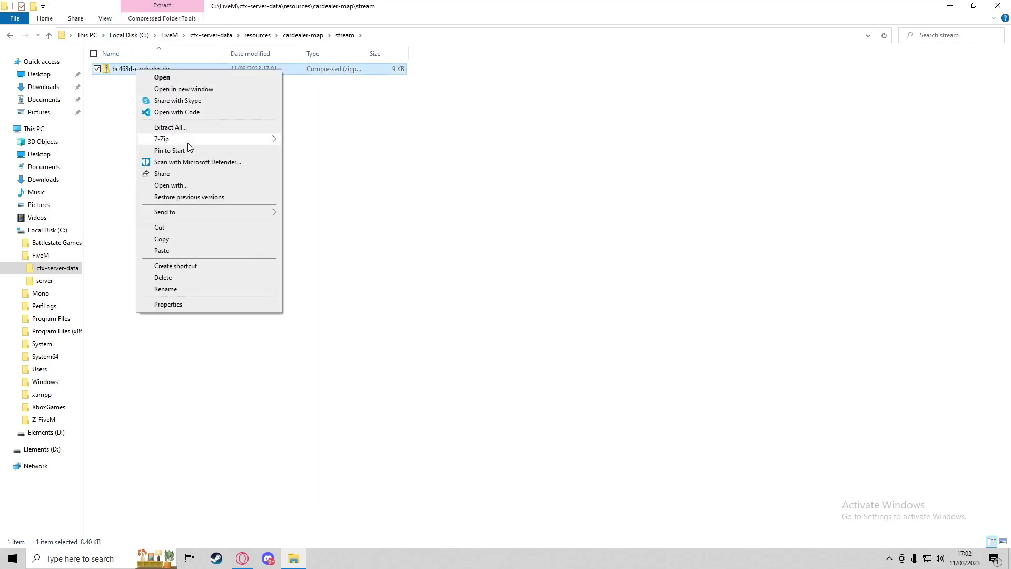
mouse_move(187, 140)
left_click(314, 174)
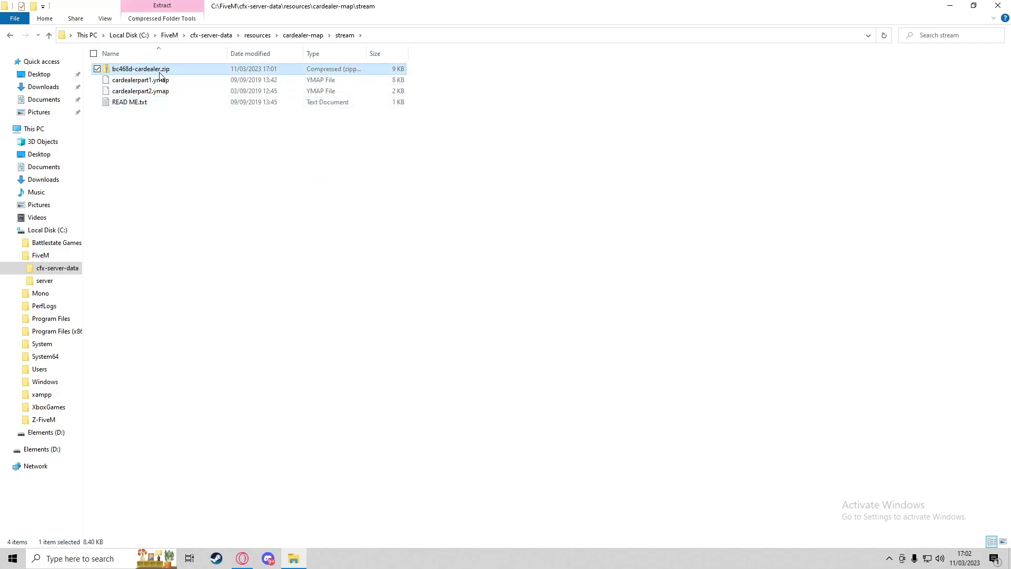
Step: Delete bc468d-cardealer.zip and READ ME.txt from the stream folder, keeping the two .ymap files
key("Delete")
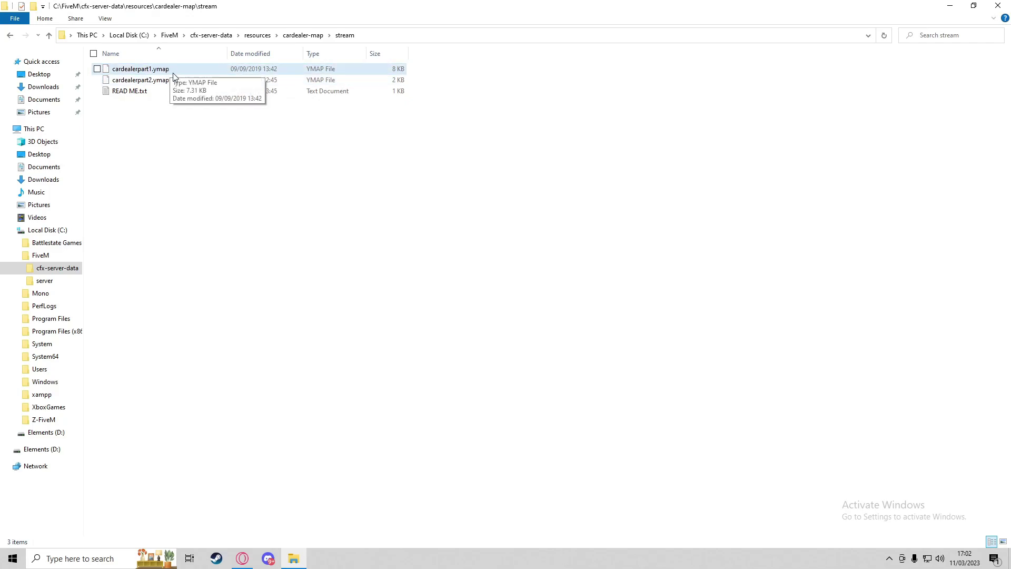
left_click(156, 102)
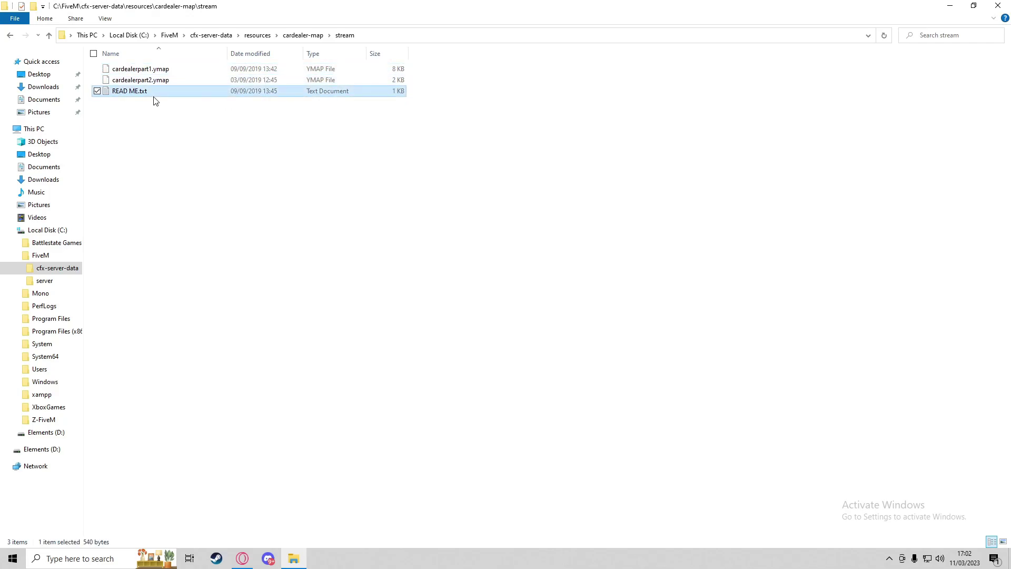
key("Delete")
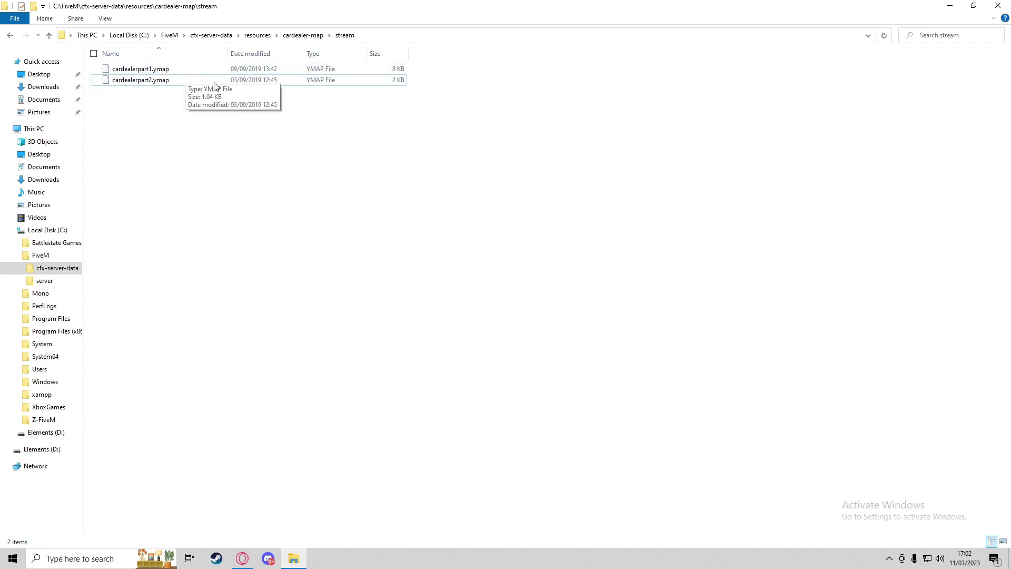
Step: Open fxmanifest.lua from cardealer-map in Visual Studio Code and delete the client_scripts, server_scripts and files blocks
left_click(302, 35)
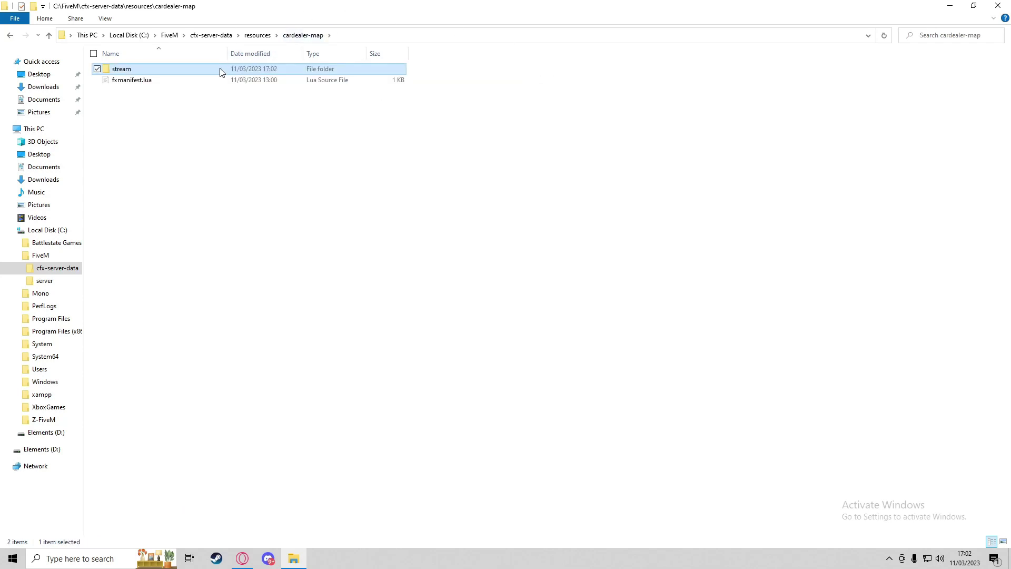
left_click(135, 81)
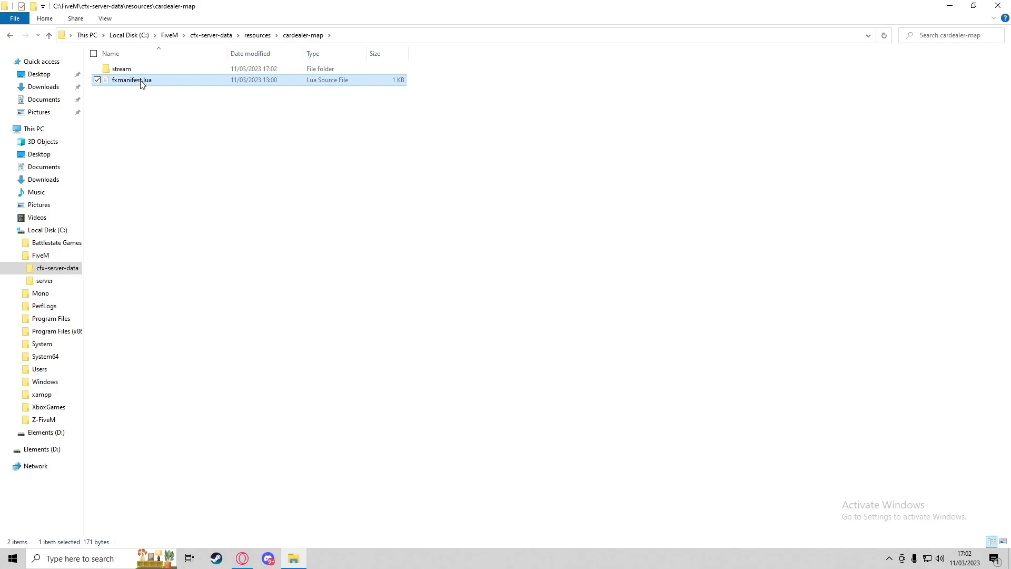
double_click(141, 82)
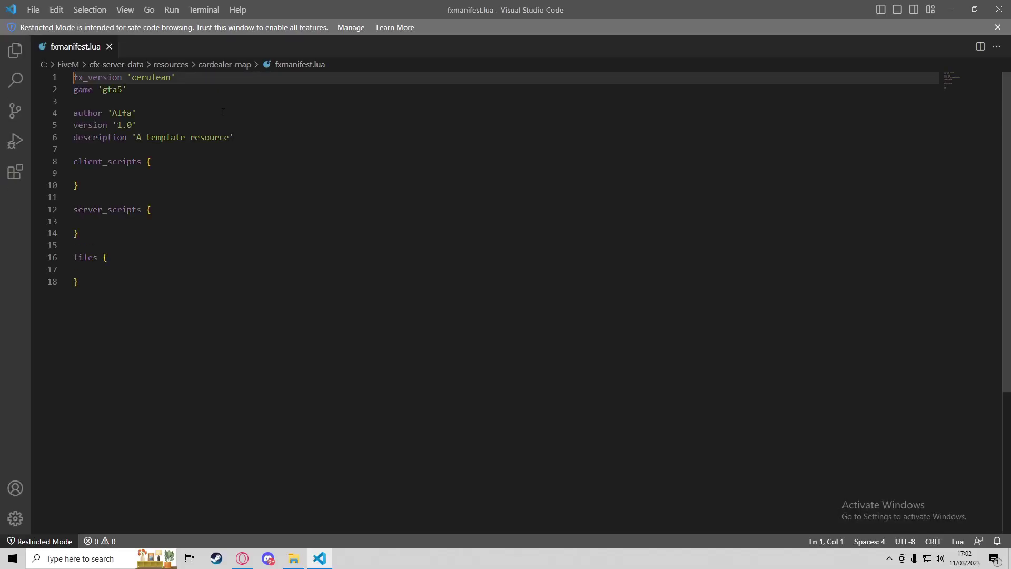
left_click_drag(102, 292, 75, 150)
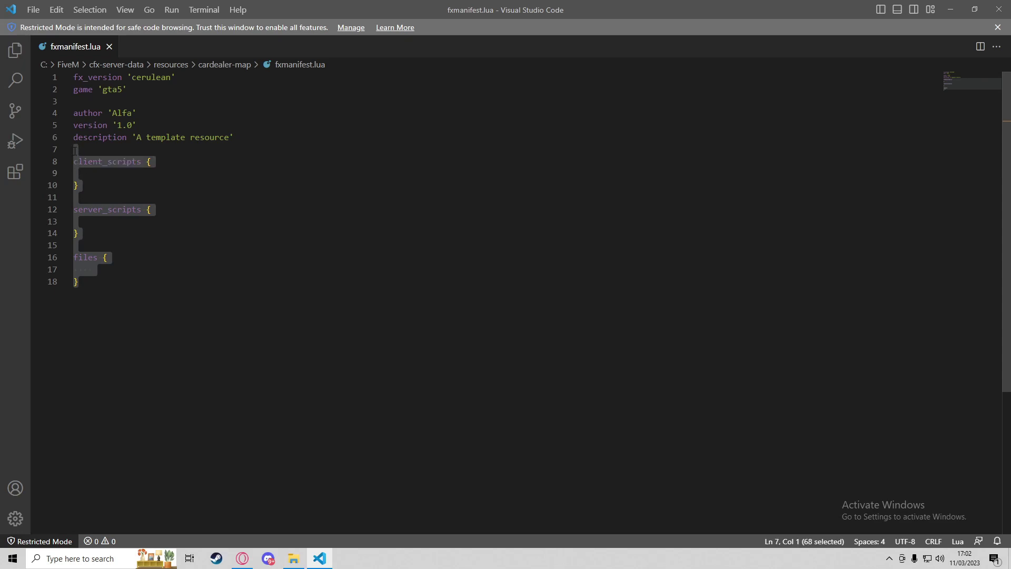
key("BackSpace")
Step: Review the manifest's fx_version, game, author, version and description lines, ending with the cursor in the description text
left_click_drag(127, 89, 74, 77)
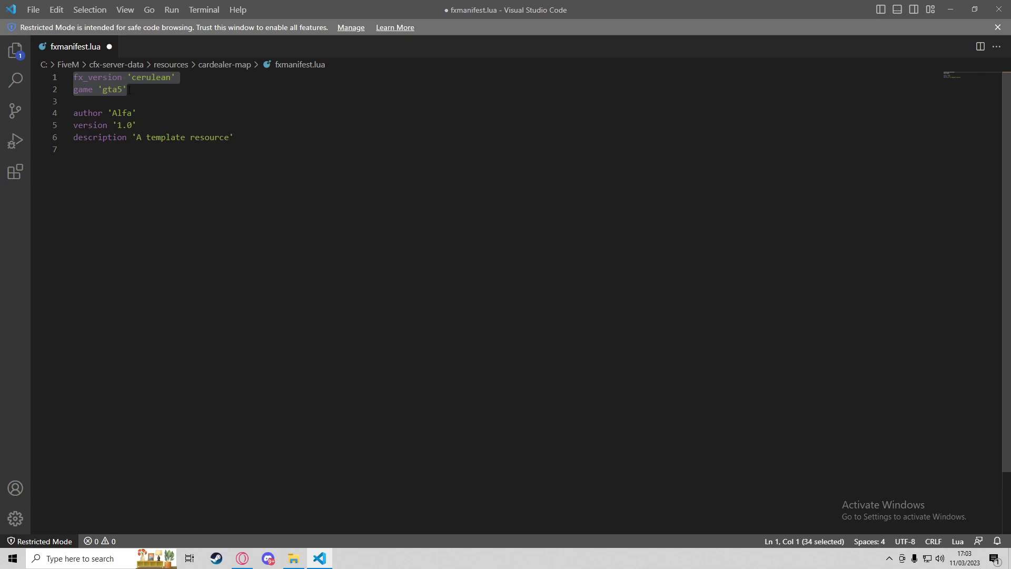
left_click_drag(239, 137, 38, 105)
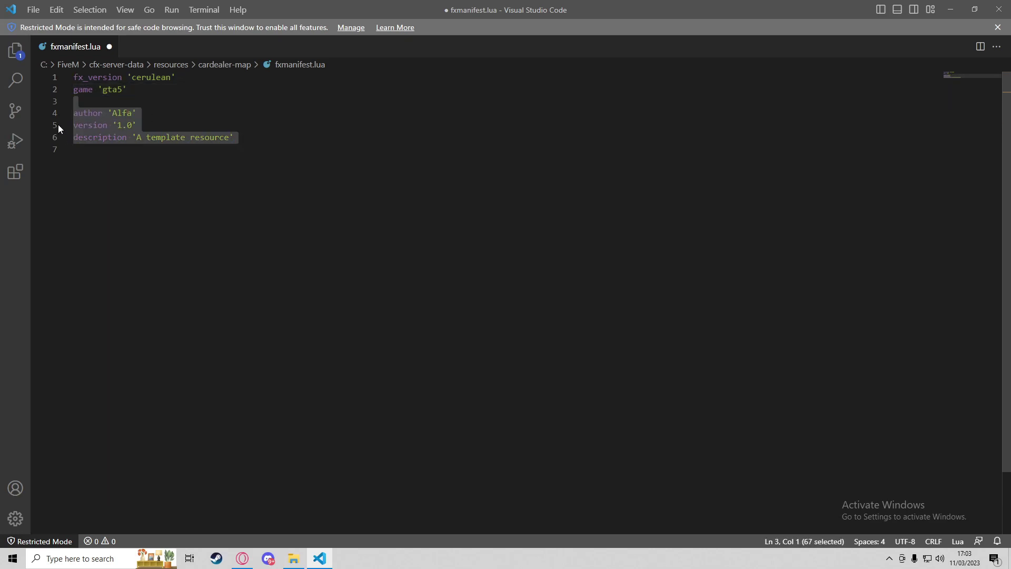
left_click(210, 137)
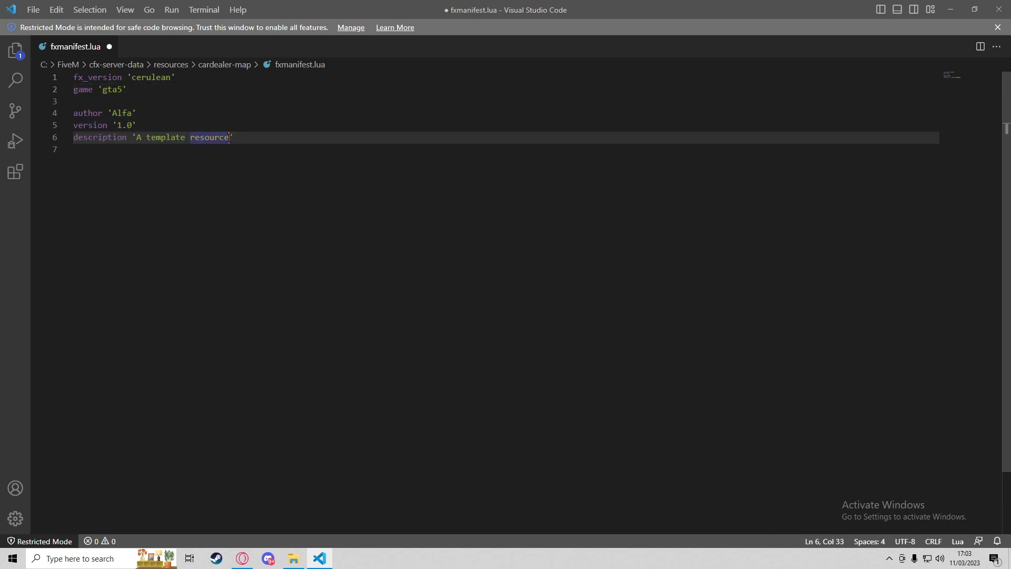
Step: Set the manifest description to 'Car Dealer Map Addon', add the line this_is_a_map 'yes' below it, and save and close fxmanifest.lua
left_click_drag(229, 138, 142, 137)
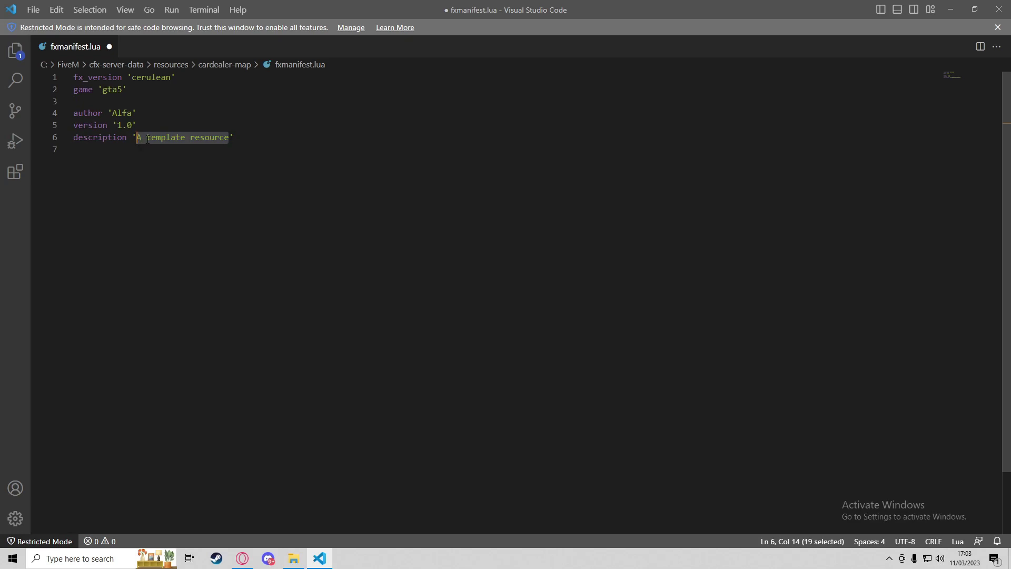
type("Car Dealer Map Addon")
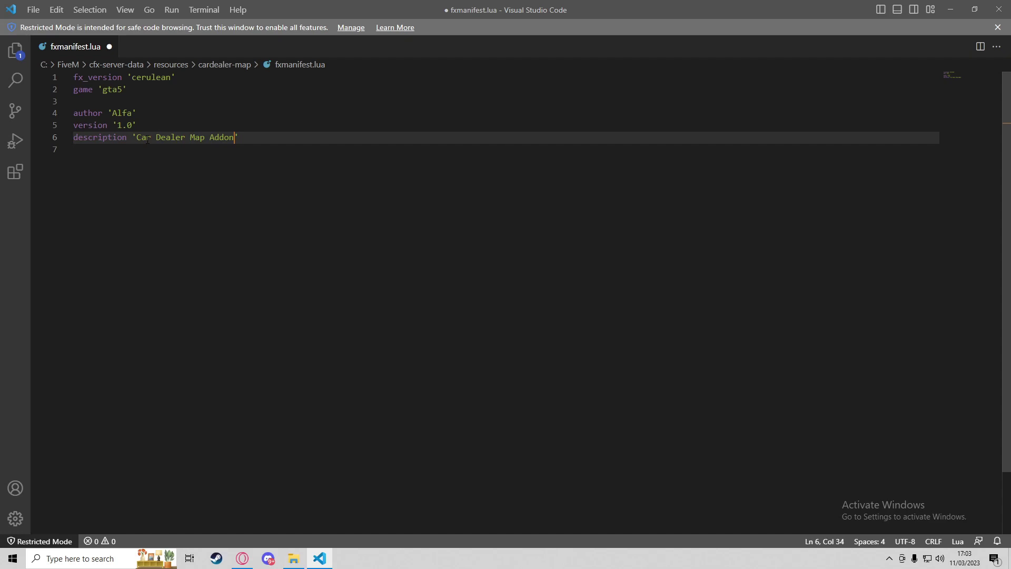
left_click(246, 180)
key("Return")
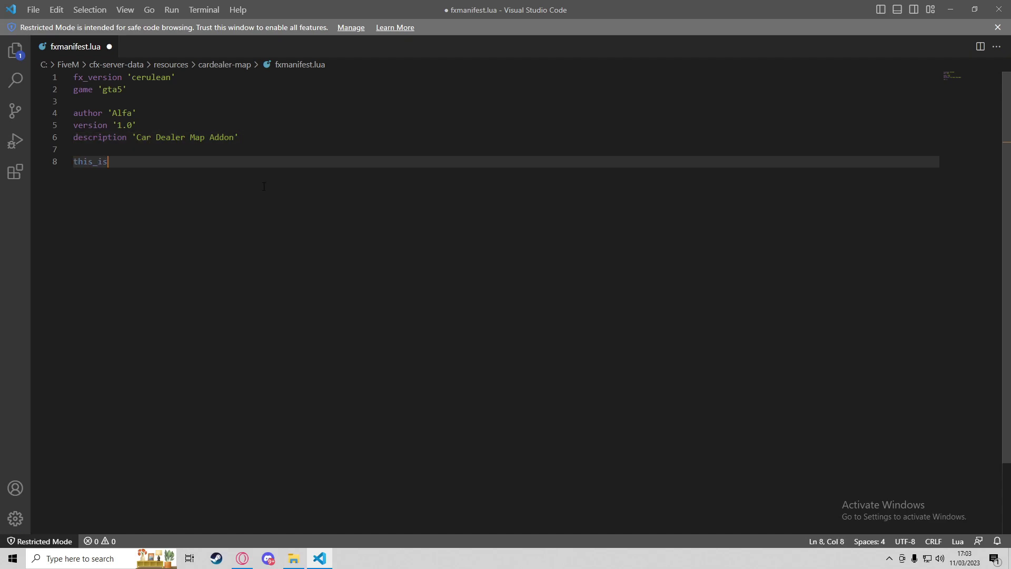
type("this_is_a_map 'yes")
key("ctrl+s")
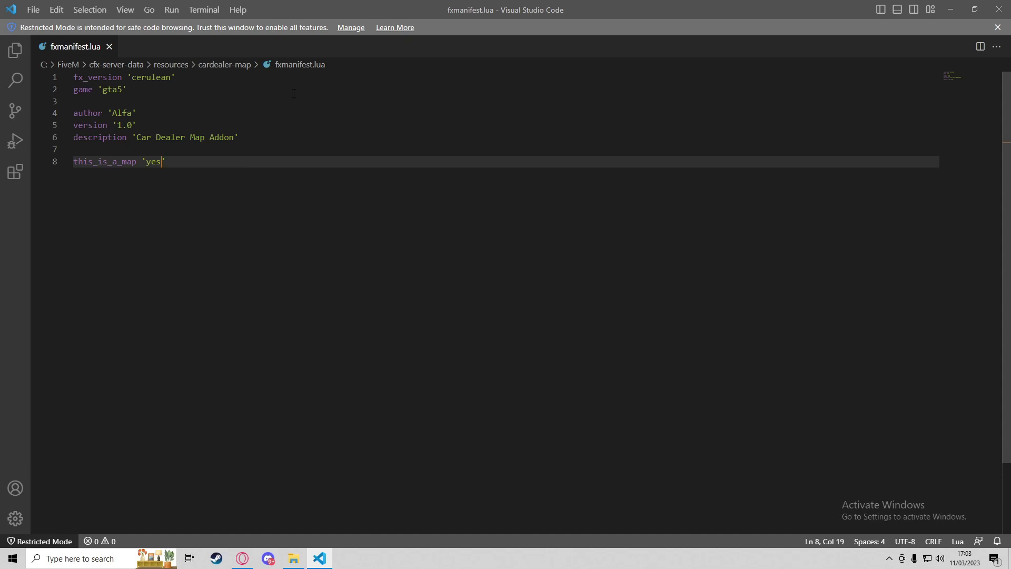
left_click(999, 9)
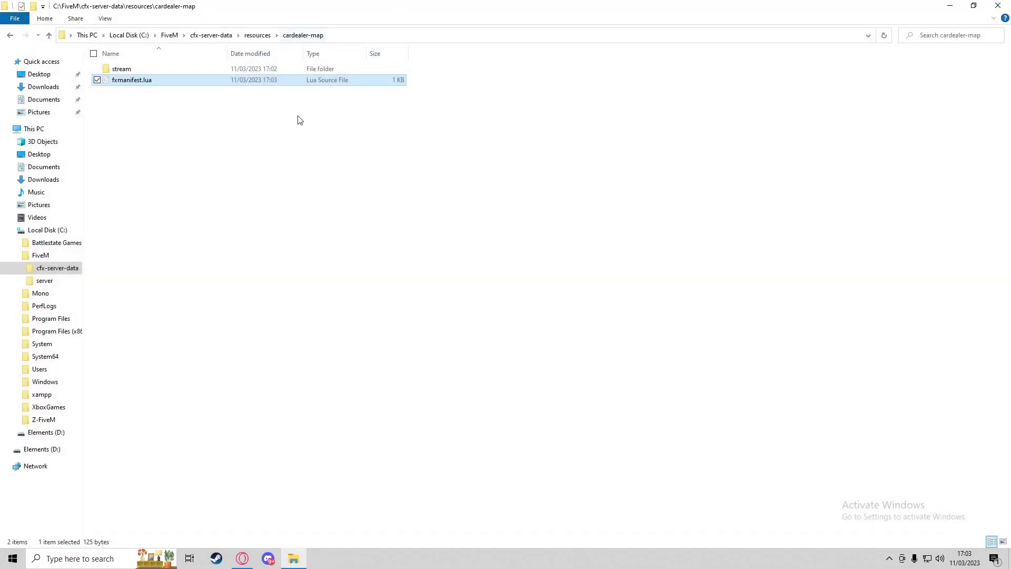
Step: Check the .ymap files inside the stream folder and return to the cardealer-map folder
double_click(148, 71)
left_click_drag(246, 122, 204, 71)
left_click(207, 124)
left_click(295, 36)
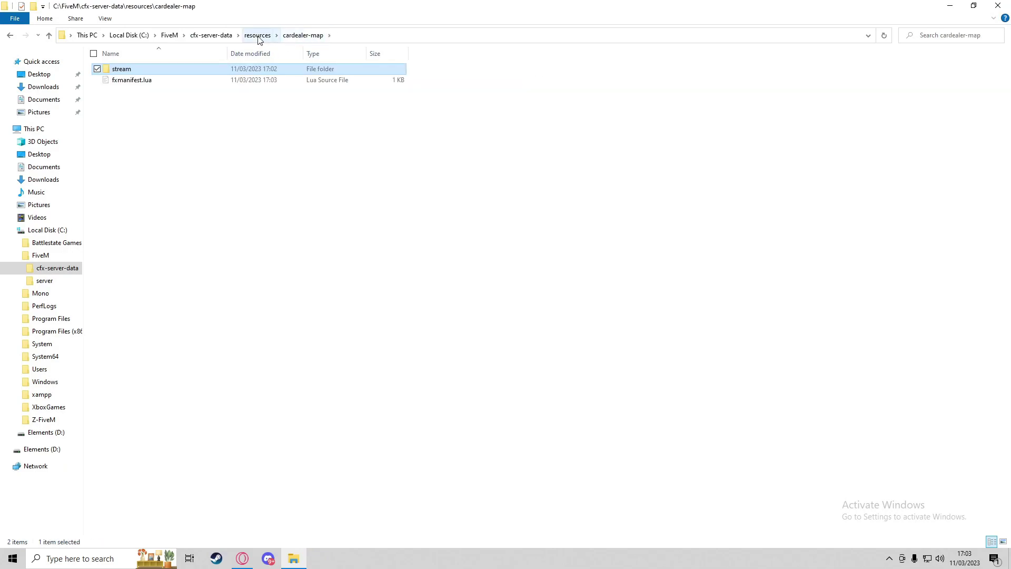
Step: Open resources.cfg from cfx-server-data, add 'ensure cardealer-map' below the McLaren entries after a blank line, and save the file
left_click(257, 36)
left_click(213, 35)
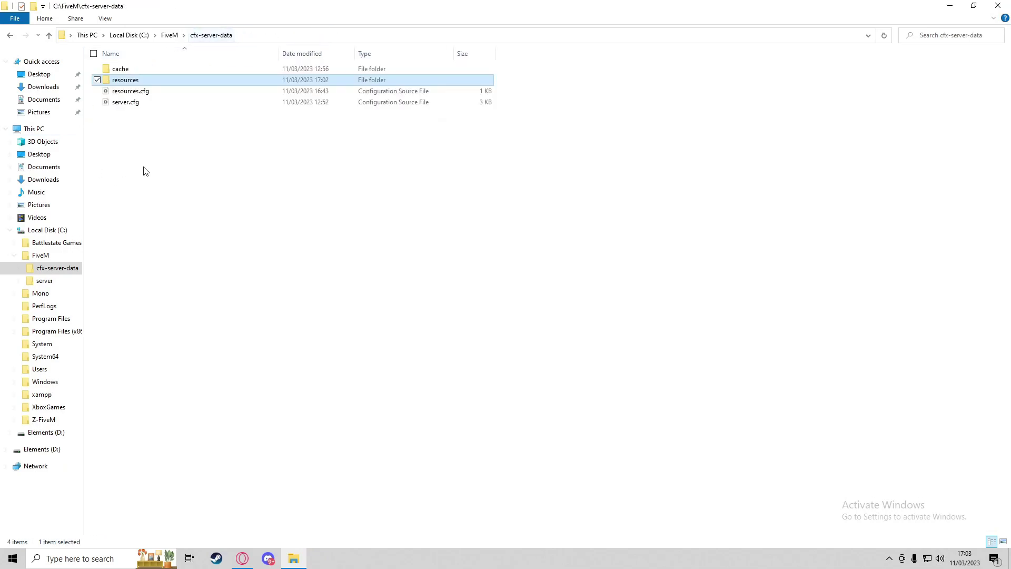
double_click(139, 93)
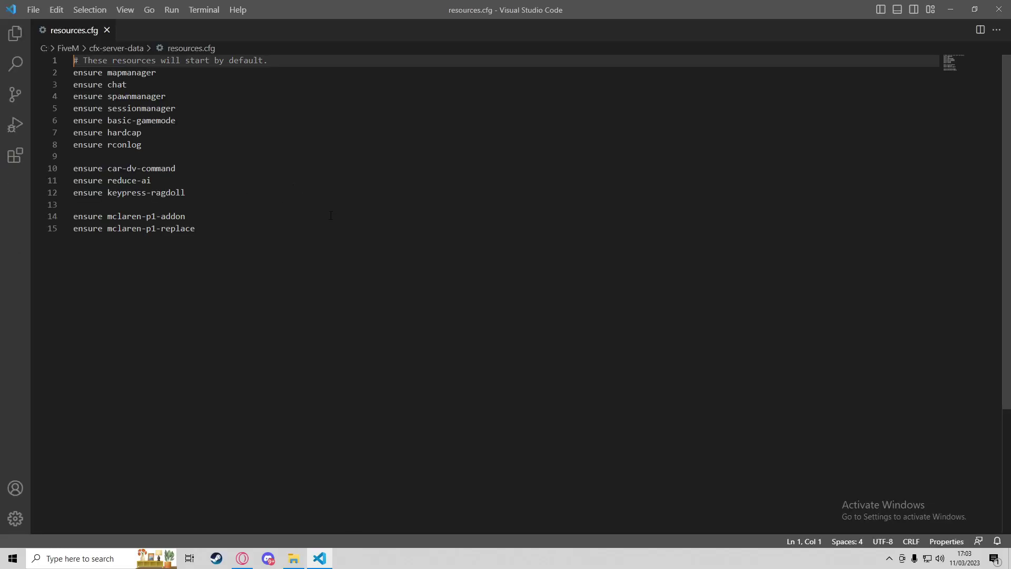
key("Return")
key("Return")
type("ensure ")
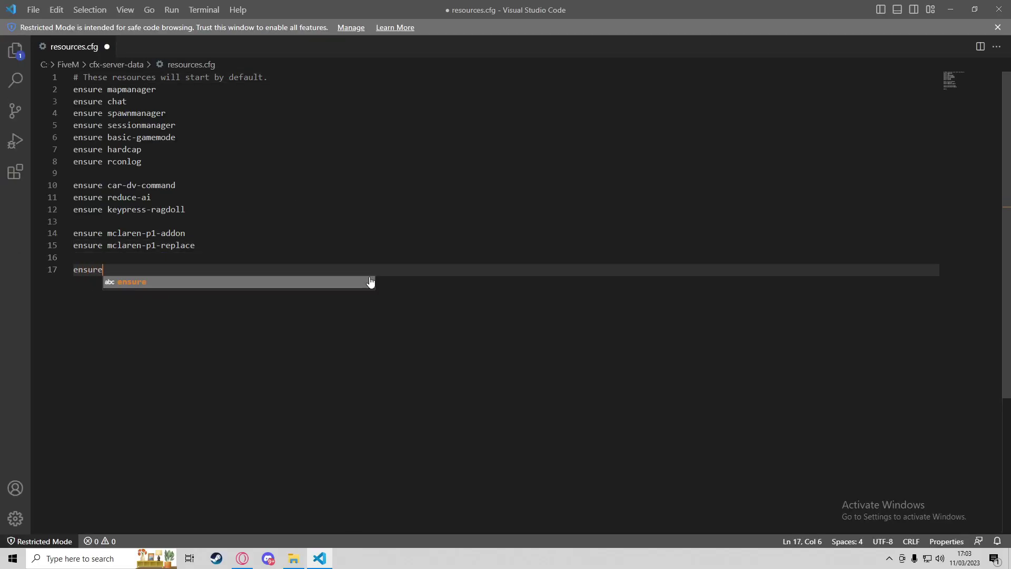
type("card")
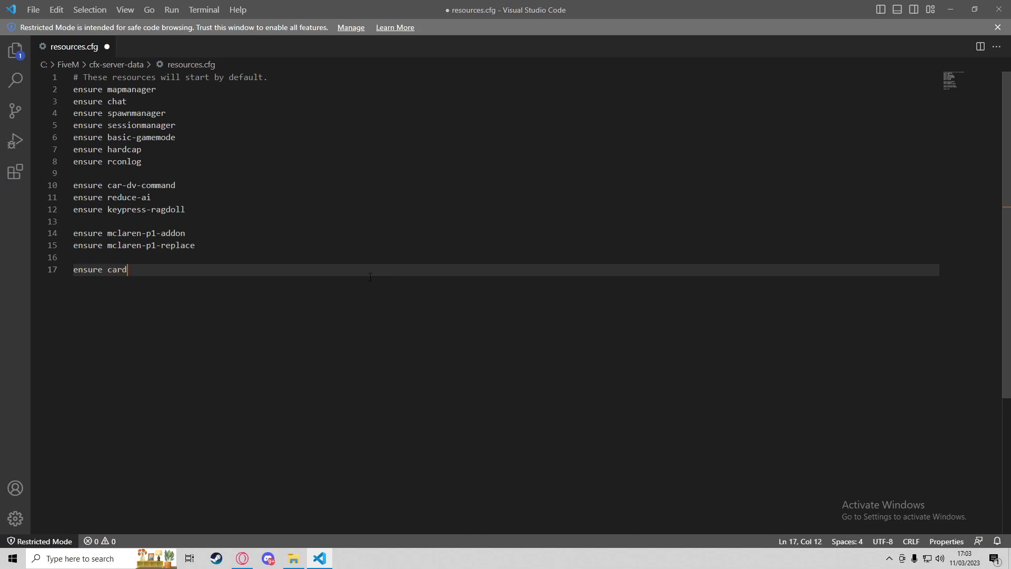
type("ealer-map")
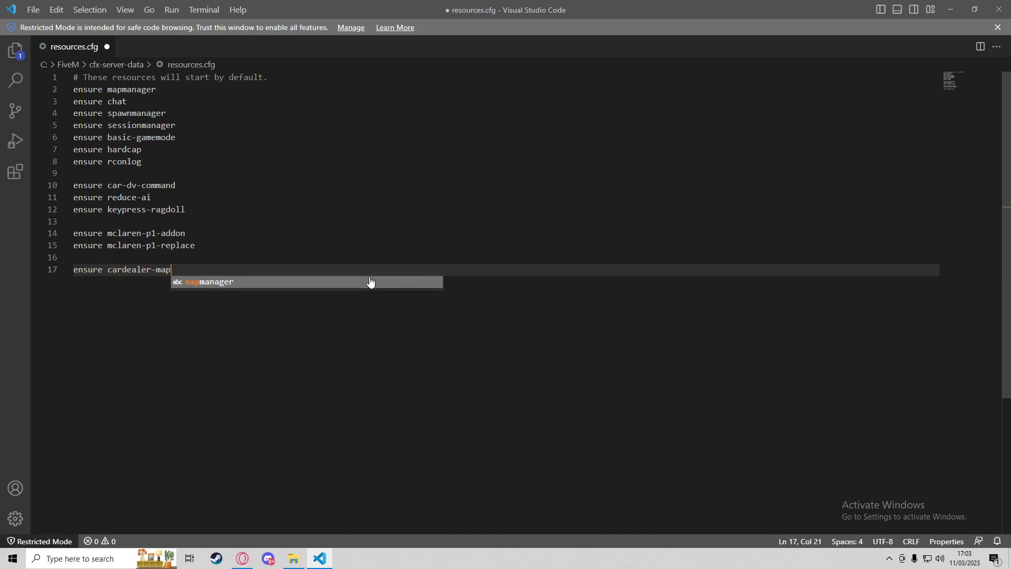
key("ctrl+s")
Step: Start the server from the FiveM folder in File Explorer and check the console for the cardealer-map resource
key("alt+Tab")
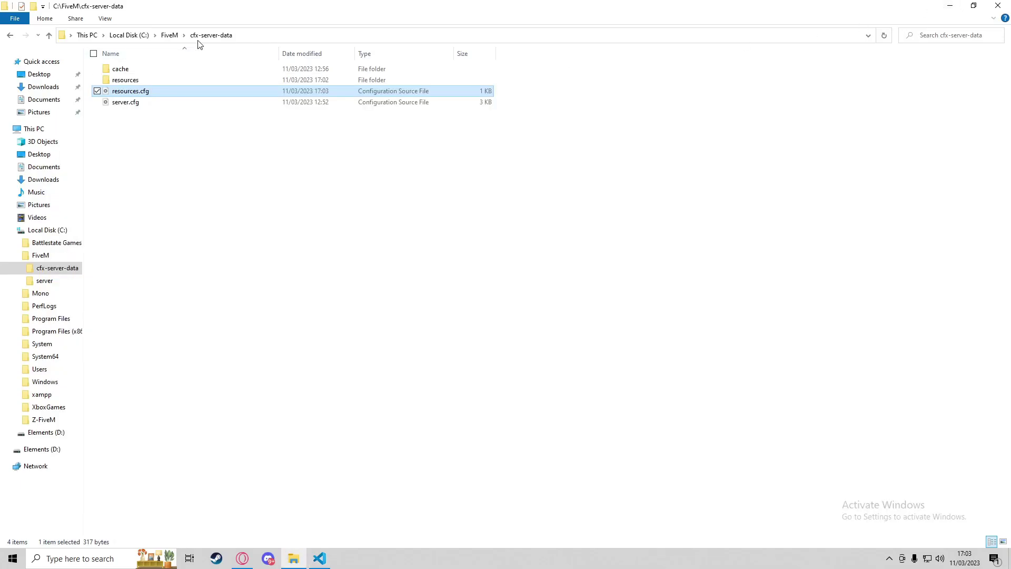
left_click(169, 35)
double_click(153, 90)
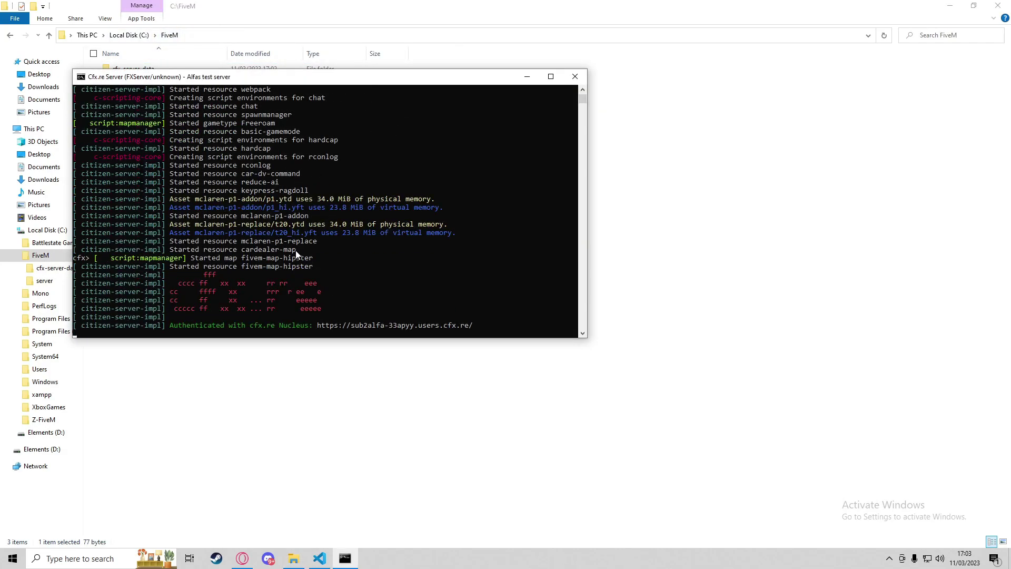
left_click_drag(296, 250, 171, 252)
left_click(289, 267)
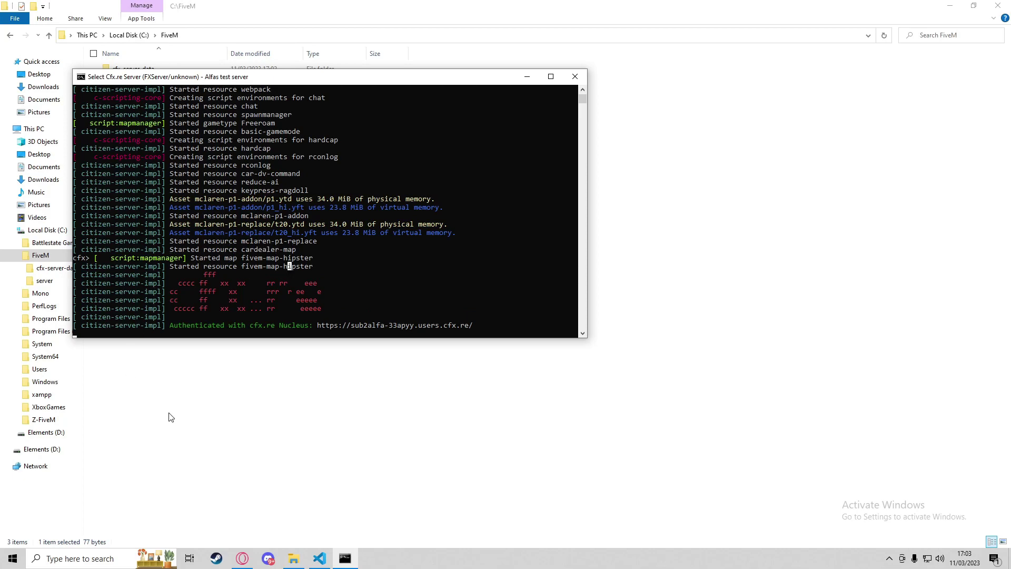
Step: Search Windows for the FiveM client to join the server
left_click(96, 560)
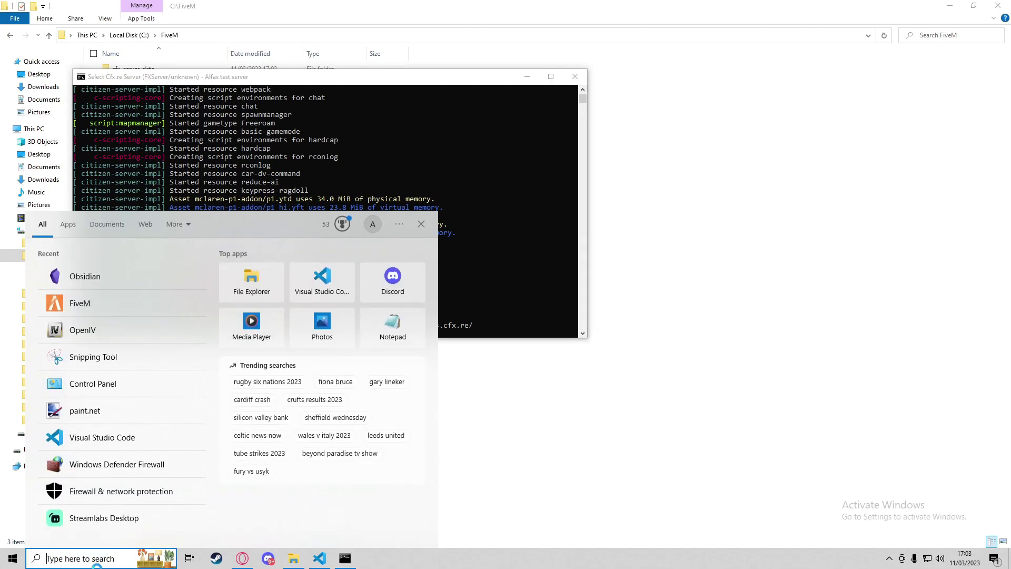
type("fi")
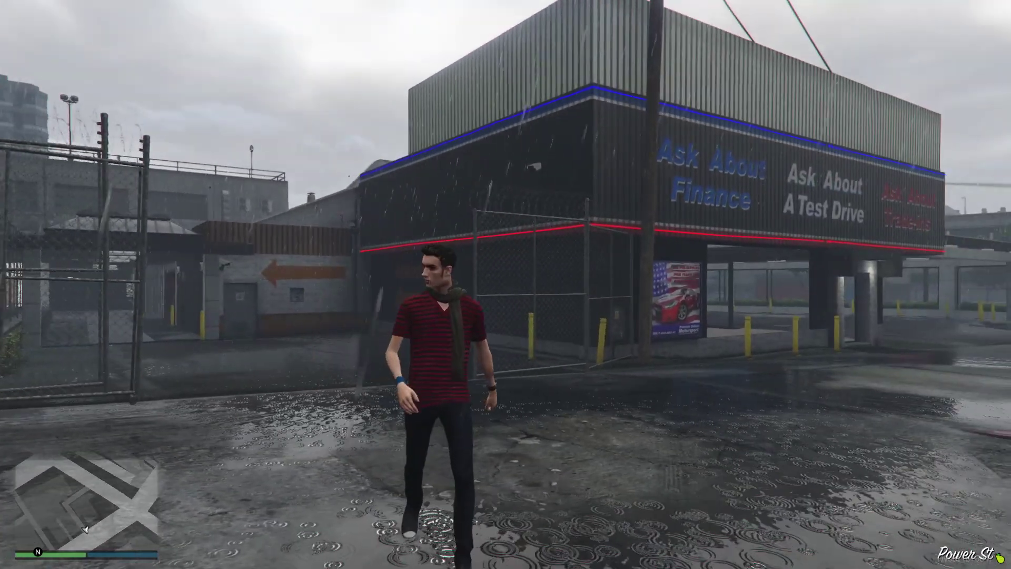
key("w")
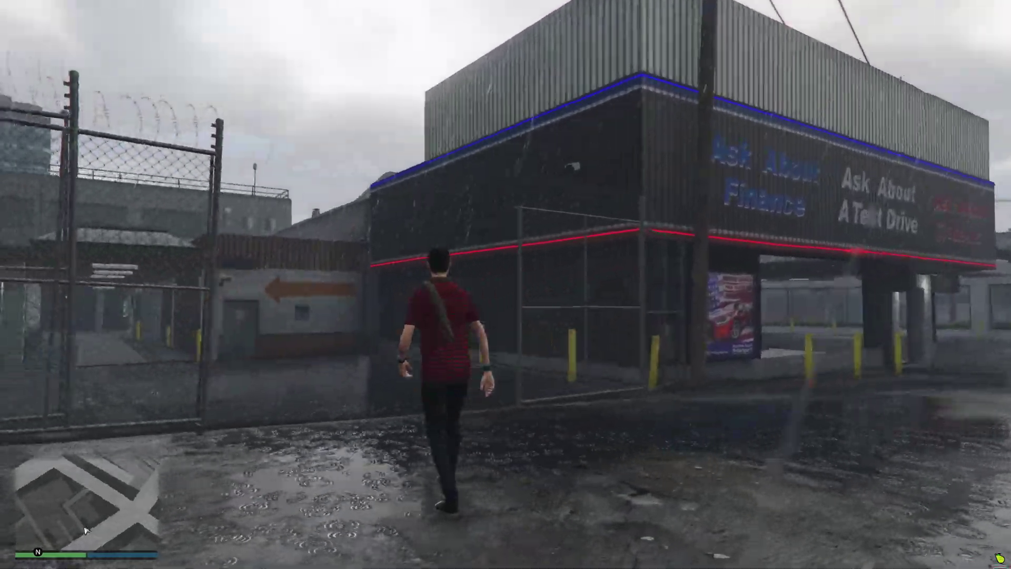
key("shift")
key("a")
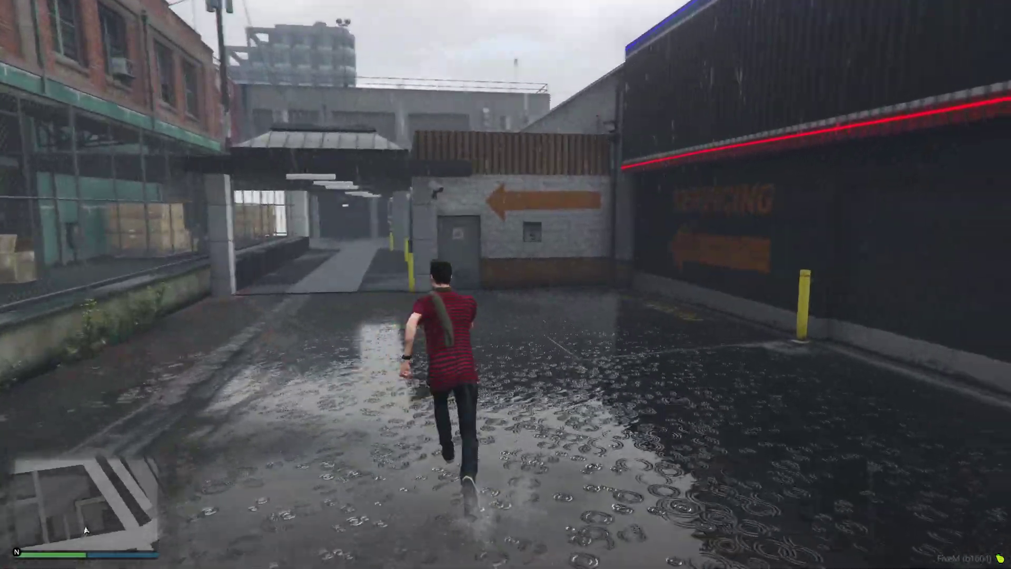
key("a")
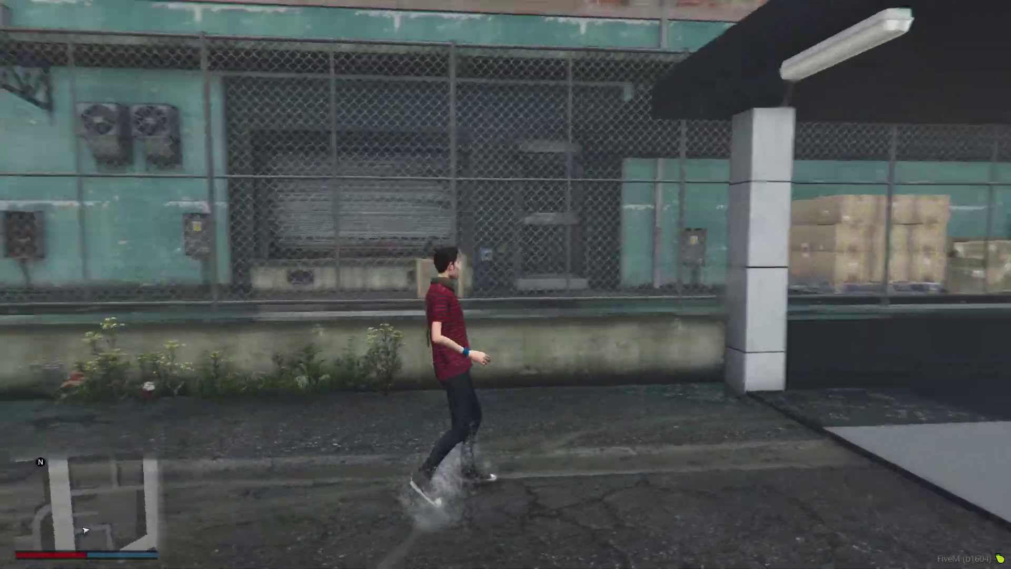
key("w")
key("shift")
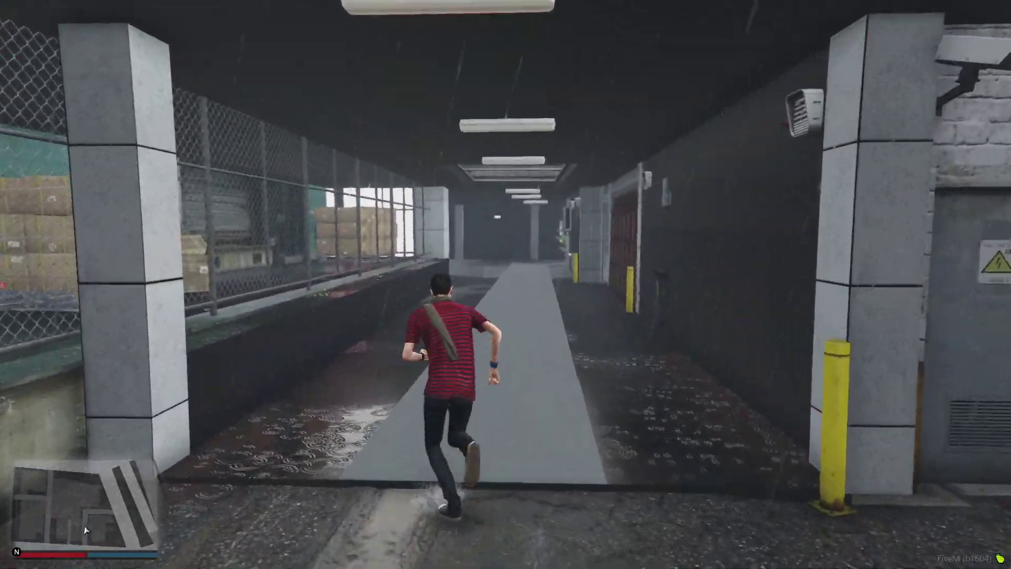
key("a")
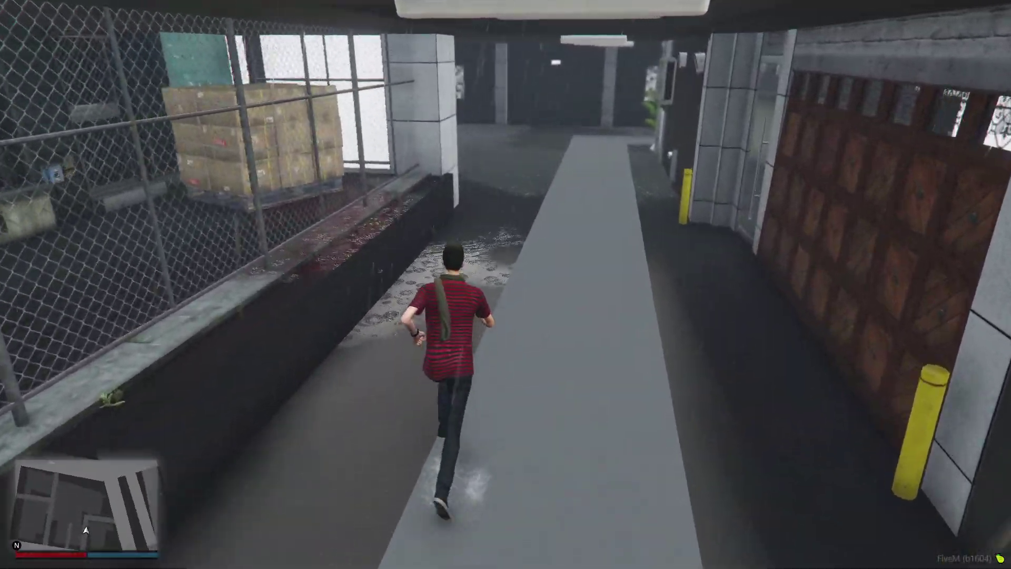
key("d")
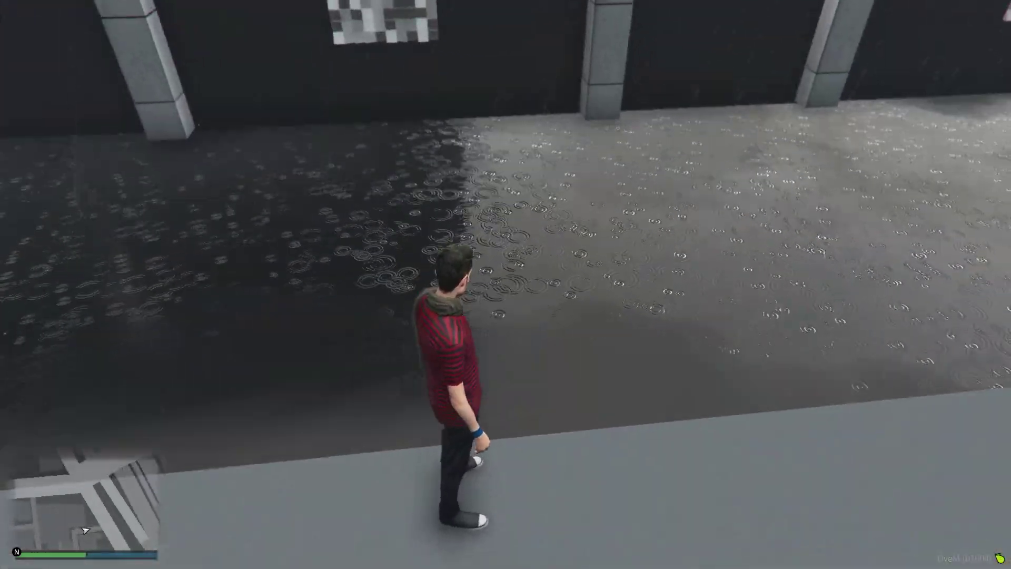
key("a")
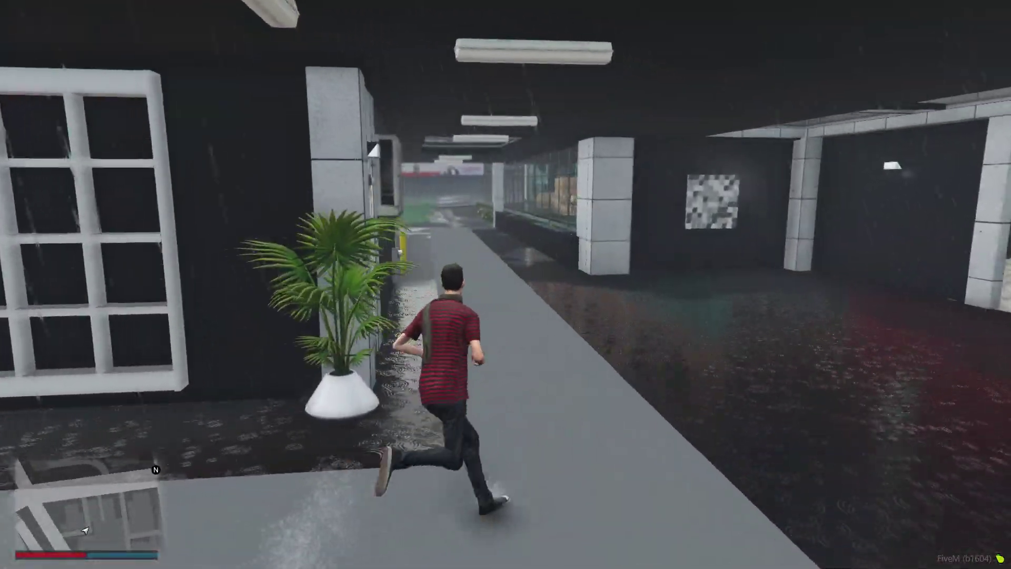
key("w")
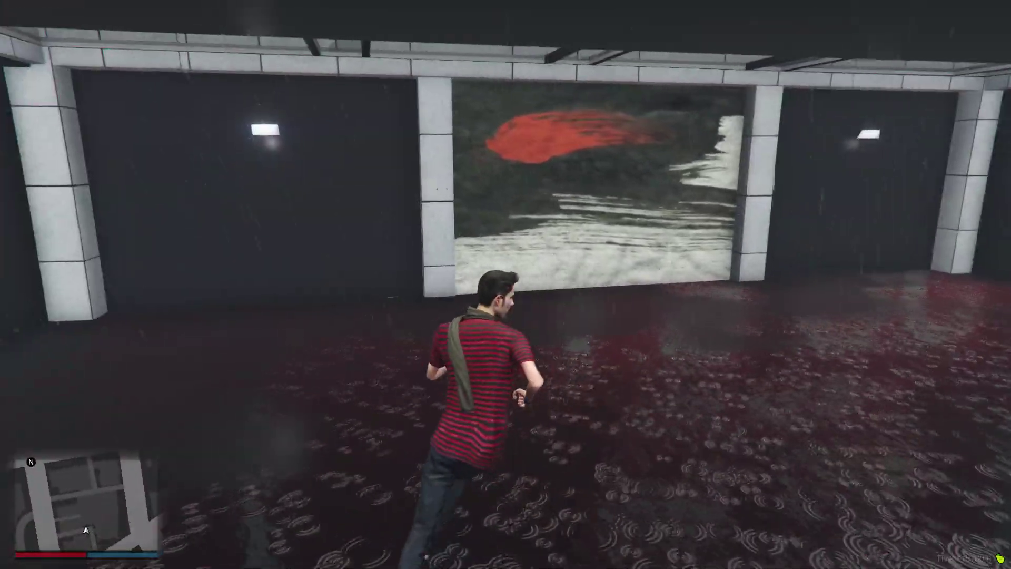
key("w")
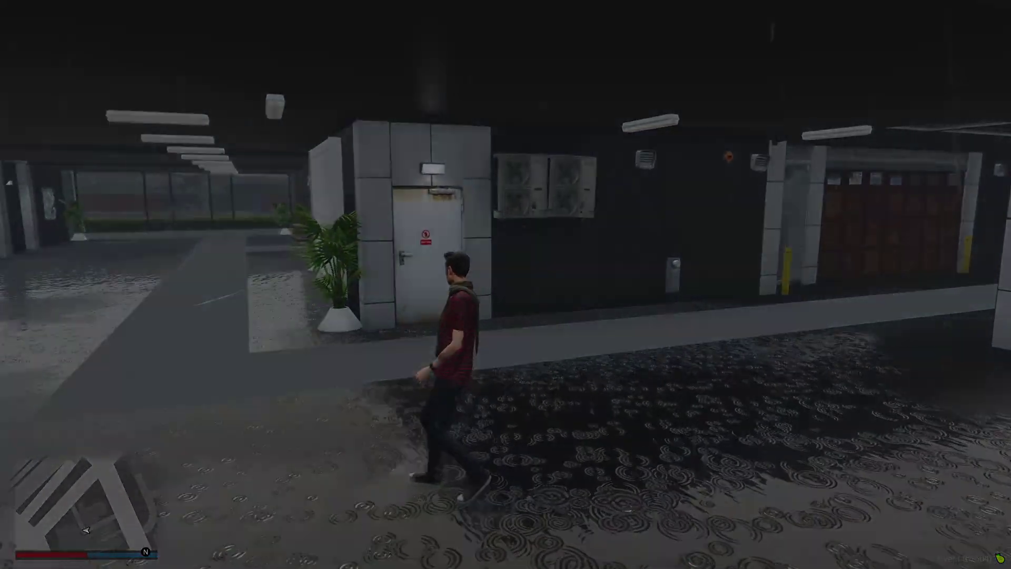